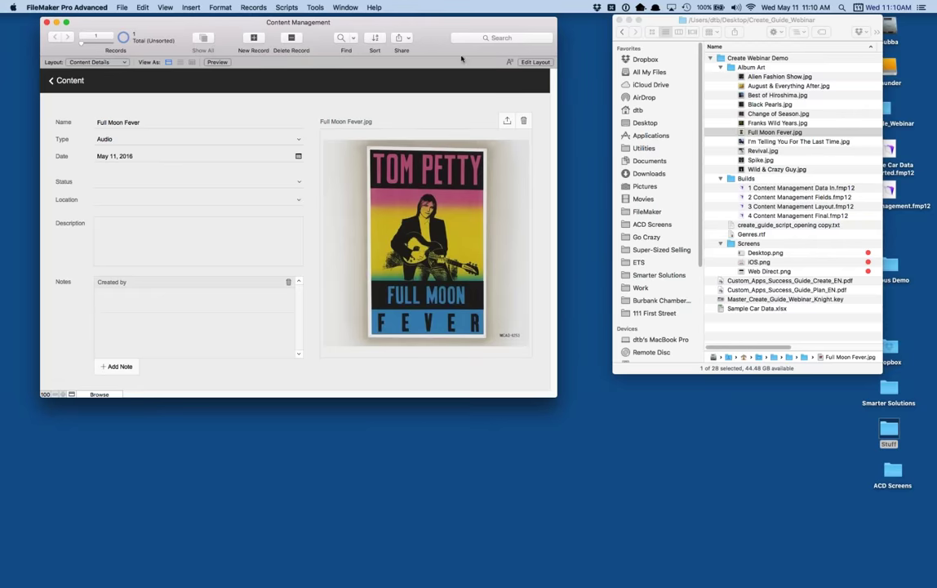
# Step: Close the Content Management file, open 1 Content Management Data In.fmp12 from the Builds folder, and place its window beside the file list
pyautogui.moveTo(424, 33)
pyautogui.mouseDown()
pyautogui.moveTo(440, 41)
pyautogui.moveTo(426, 41)
pyautogui.mouseUp()
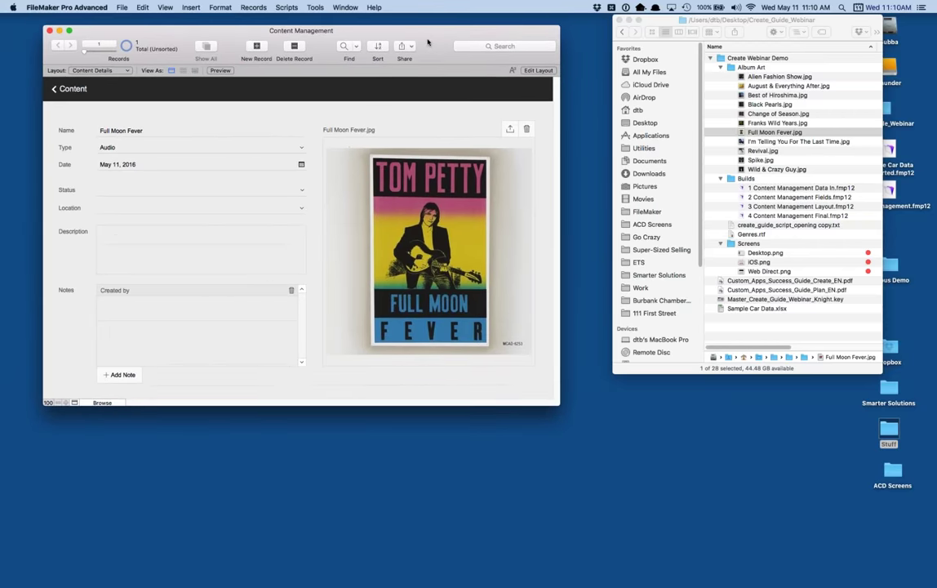
pyautogui.press('super+w')
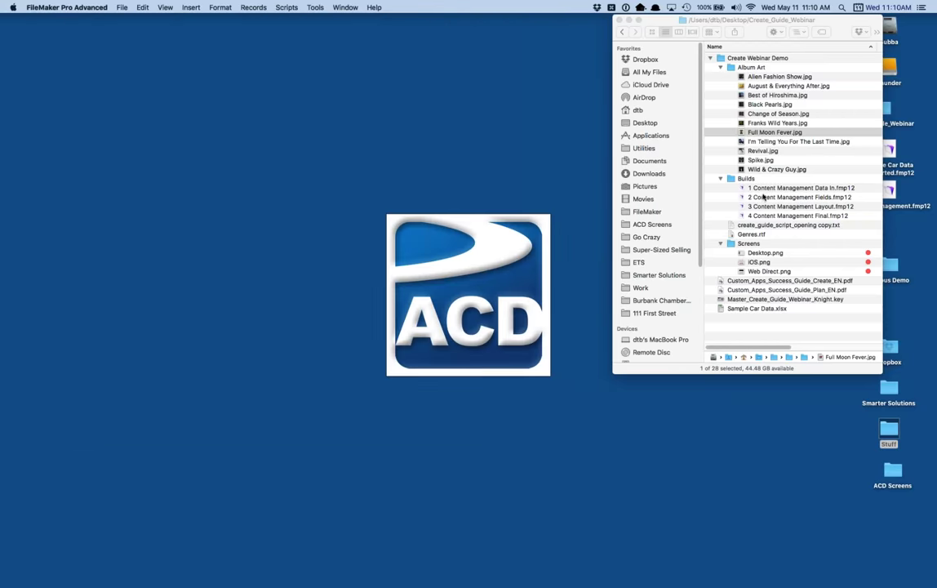
pyautogui.doubleClick(765, 188)
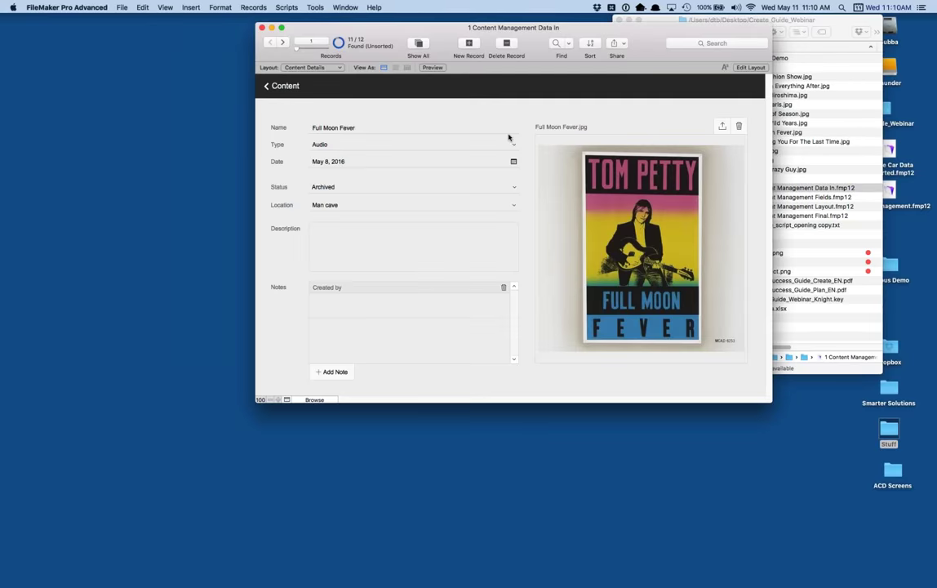
pyautogui.moveTo(653, 33); pyautogui.dragTo(441, 30)
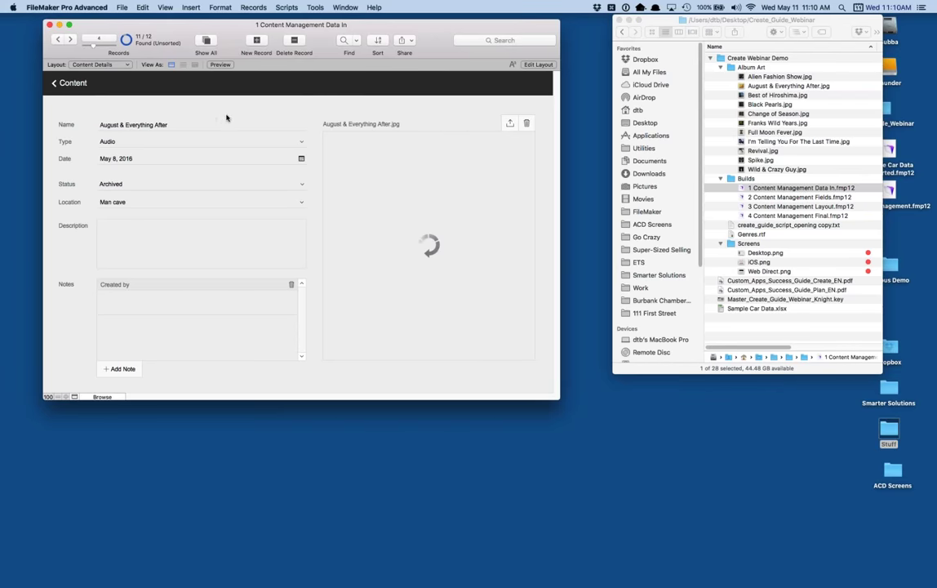
# Step: Browse through the album records in the Content Details layout to review their details and cover art
pyautogui.click(687, 8)
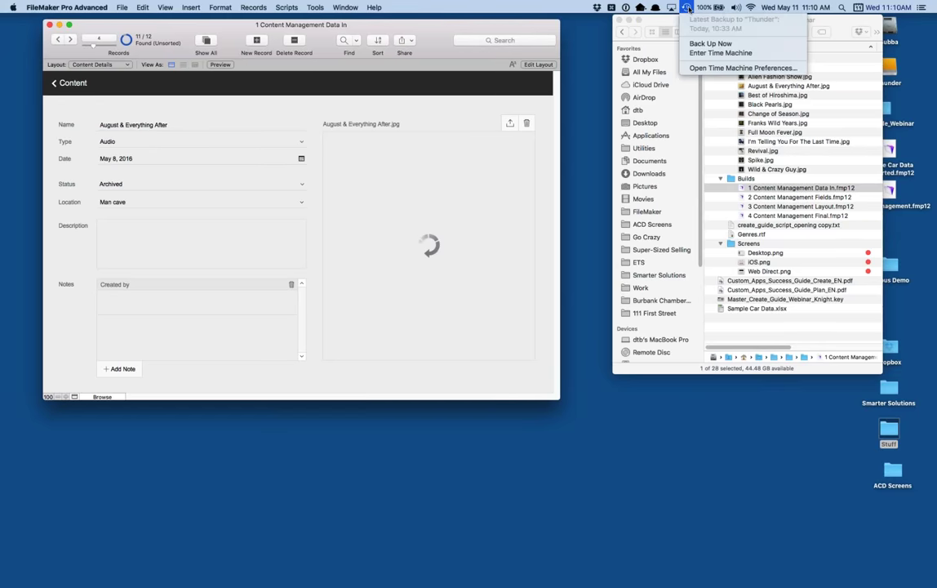
pyautogui.click(392, 139)
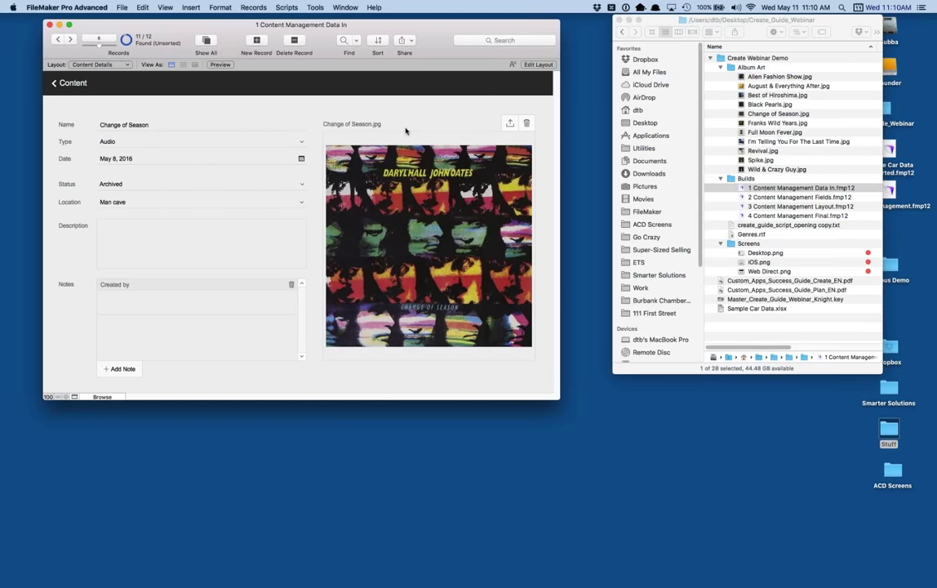
pyautogui.hotkey('ctrl', 'Down')
pyautogui.hotkey('ctrl', 'Up')
pyautogui.hotkey('ctrl', 'Up')
pyautogui.hotkey('ctrl', 'Up')
pyautogui.hotkey('ctrl', 'Up')
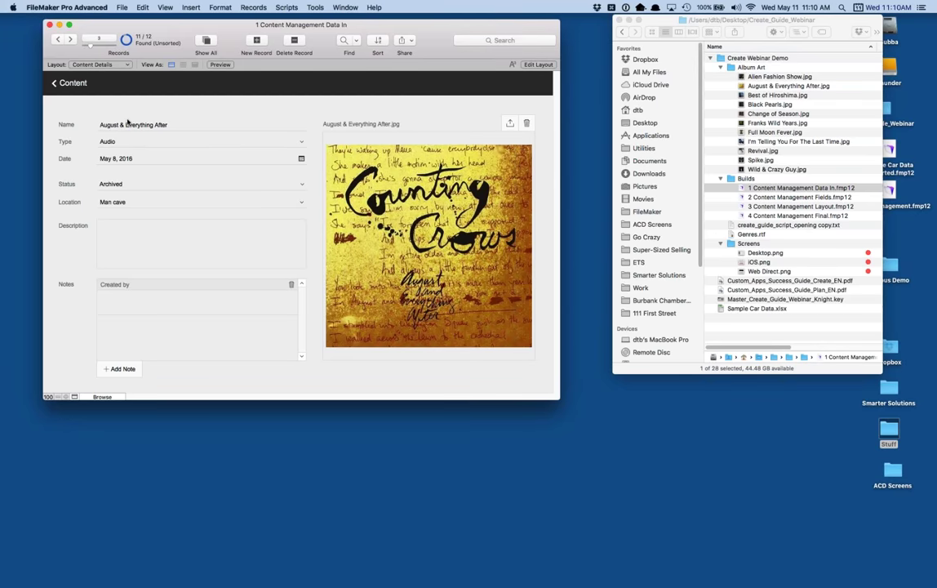
# Step: Switch the Content Details layout to Layout mode and delete the Description field together with its label
pyautogui.click(218, 6)
pyautogui.moveTo(190, 6)
pyautogui.click(174, 38)
pyautogui.click(163, 247)
pyautogui.keyDown('shift'); pyautogui.click(80, 225); pyautogui.keyUp('shift')
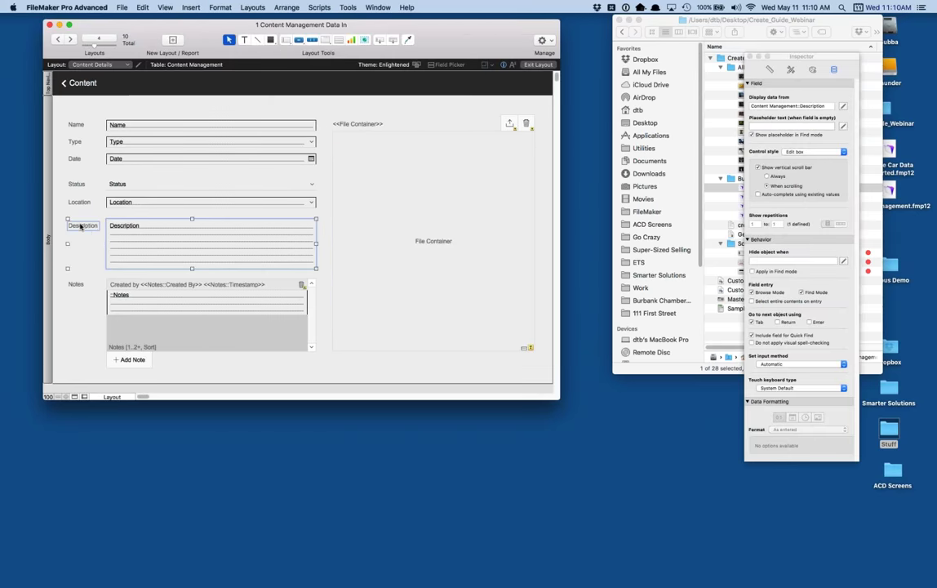
pyautogui.press('BackSpace')
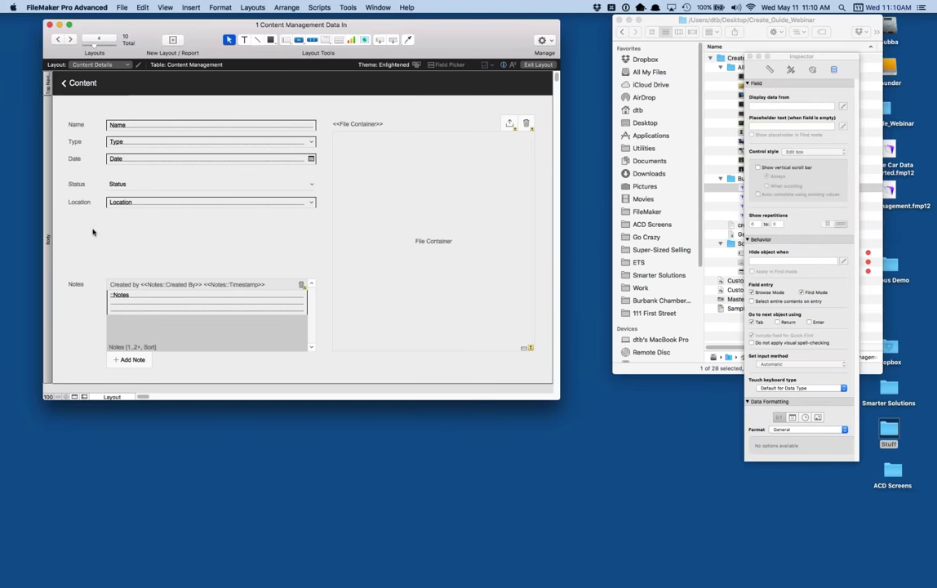
# Step: Open the database field definitions and rename the Name field of the Content Management table to Title
pyautogui.click(115, 8)
pyautogui.moveTo(186, 97)
pyautogui.click(267, 97)
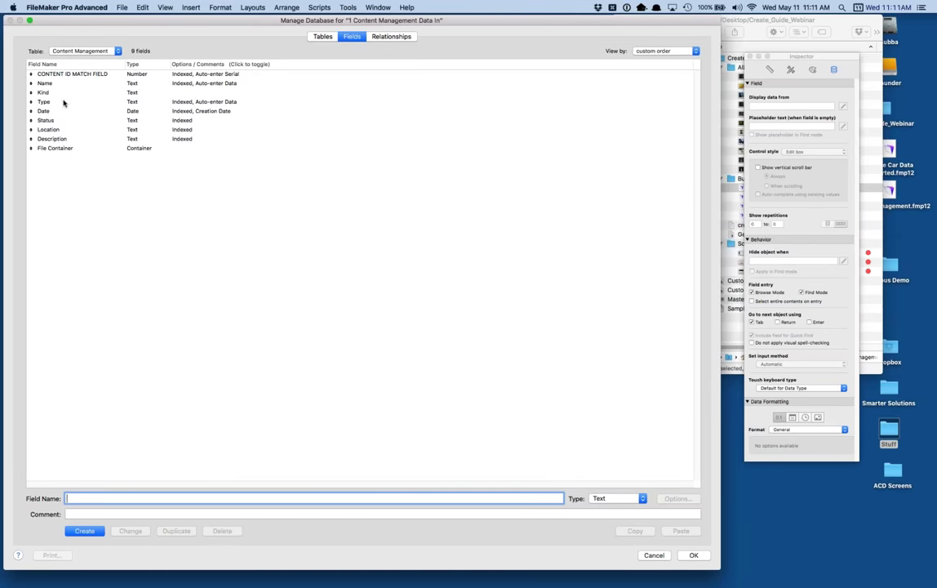
pyautogui.click(45, 84)
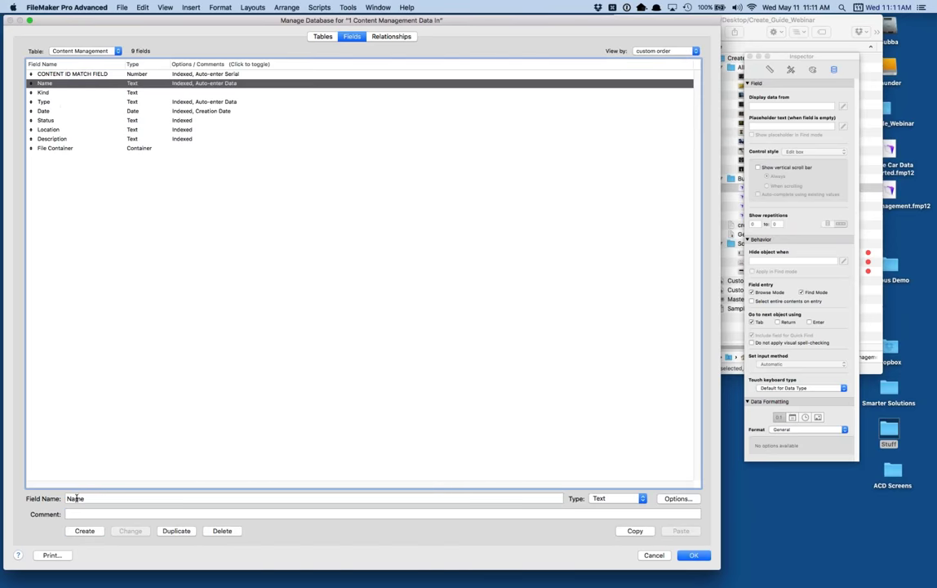
pyautogui.press('Tab')
pyautogui.write('Tit')
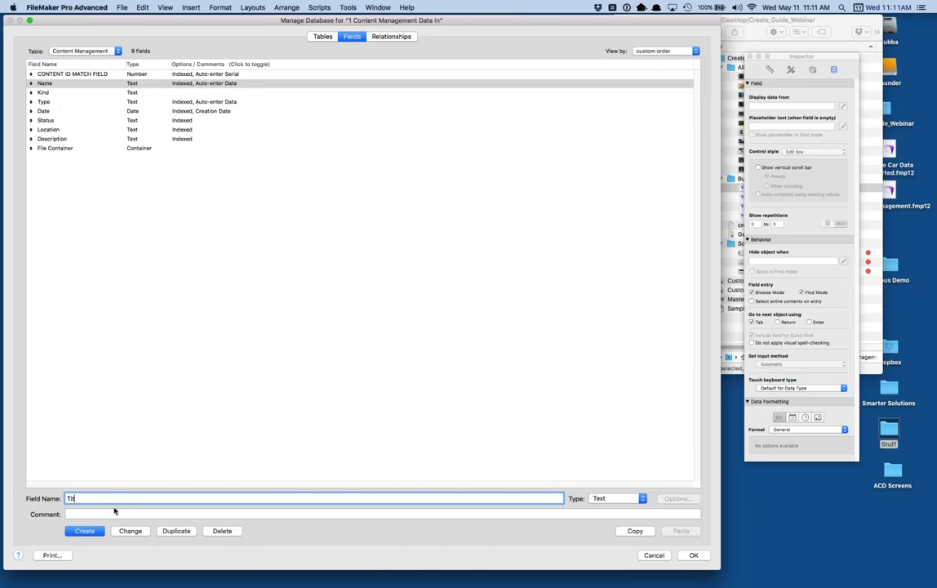
pyautogui.click(133, 531)
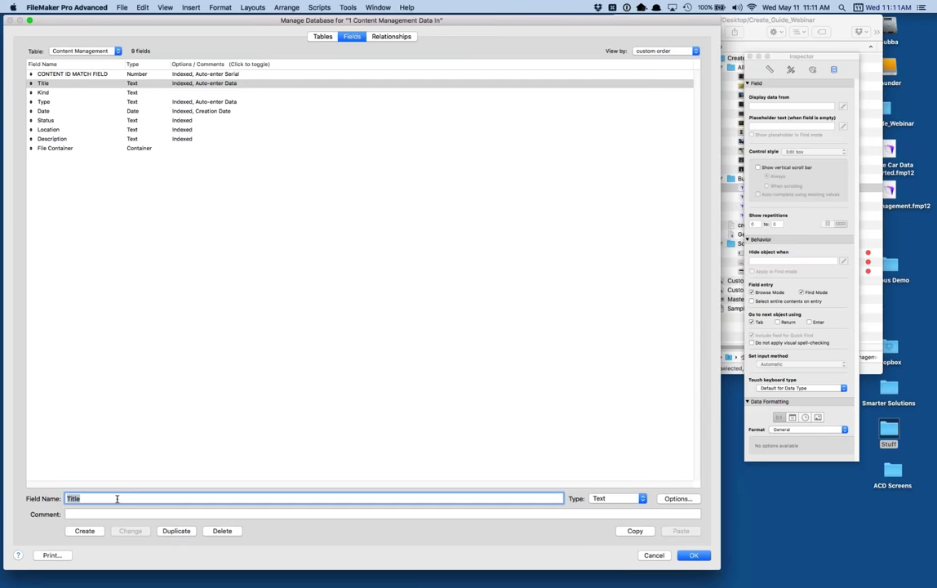
# Step: Create two text fields named Artist and Genre in the Content Management table
pyautogui.write('Artist')
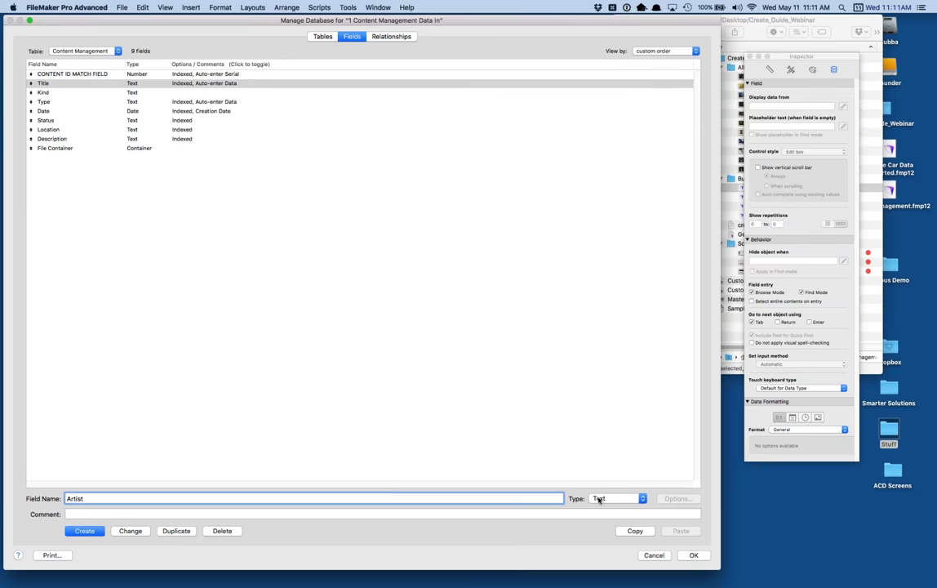
pyautogui.click(89, 532)
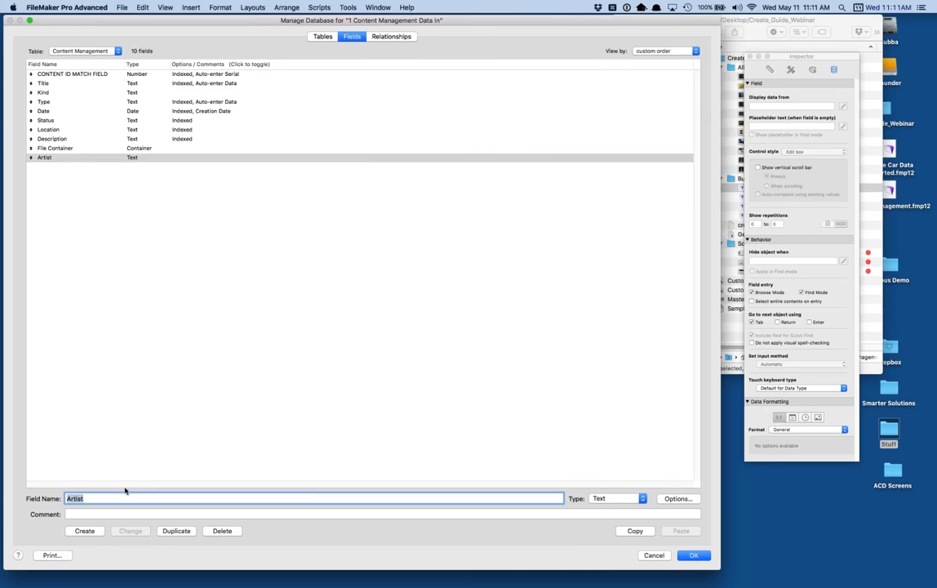
pyautogui.write('Genre')
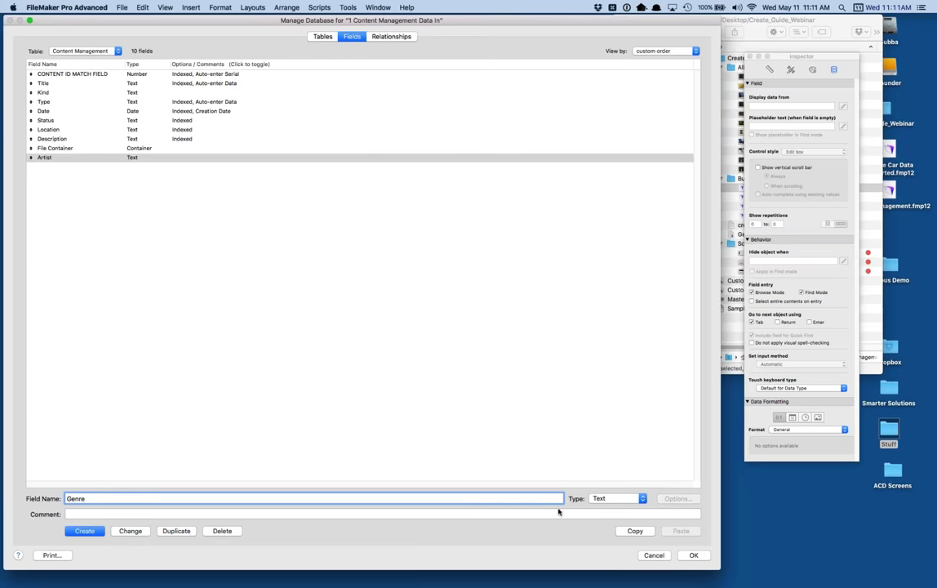
pyautogui.click(91, 532)
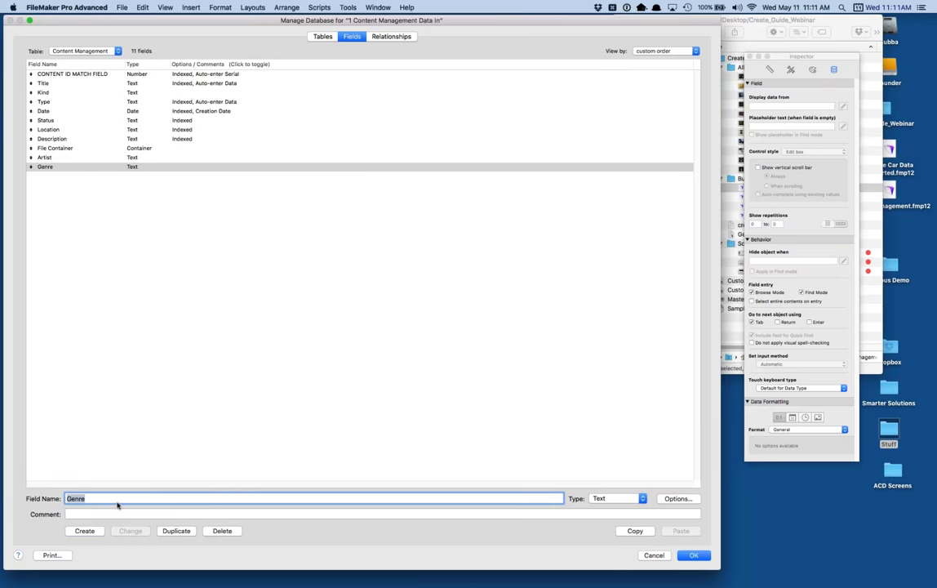
# Step: Create a number field named Year and save the database changes
pyautogui.write('Year')
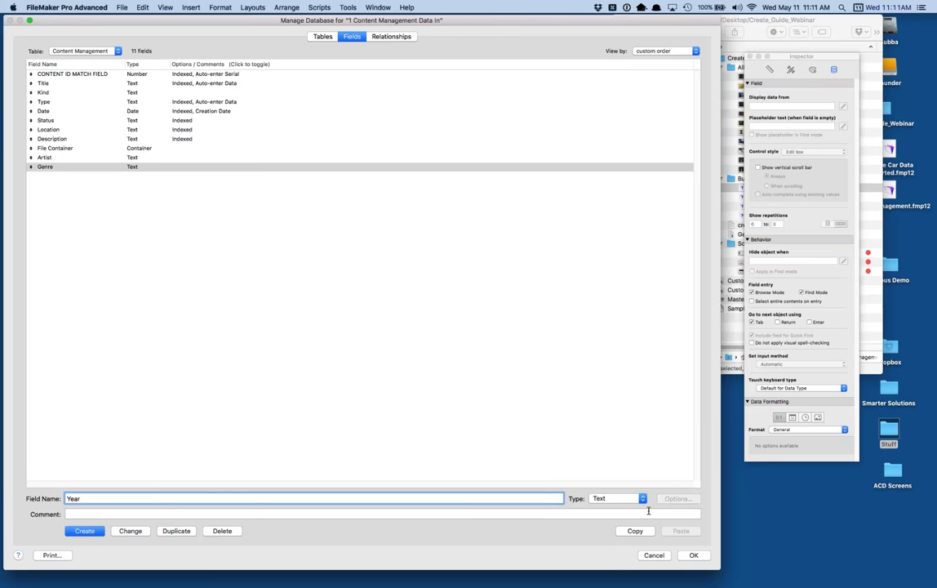
pyautogui.click(620, 498)
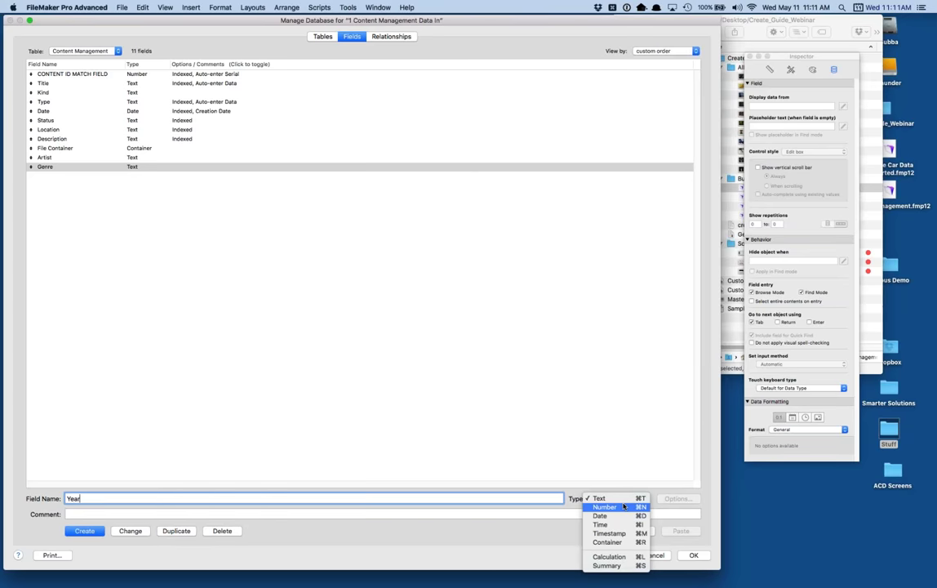
pyautogui.click(624, 506)
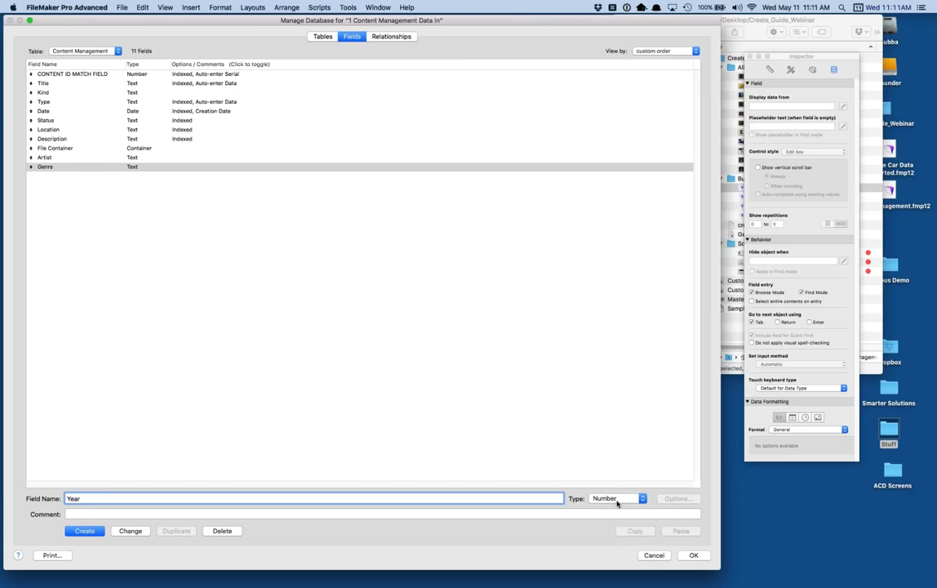
pyautogui.click(94, 534)
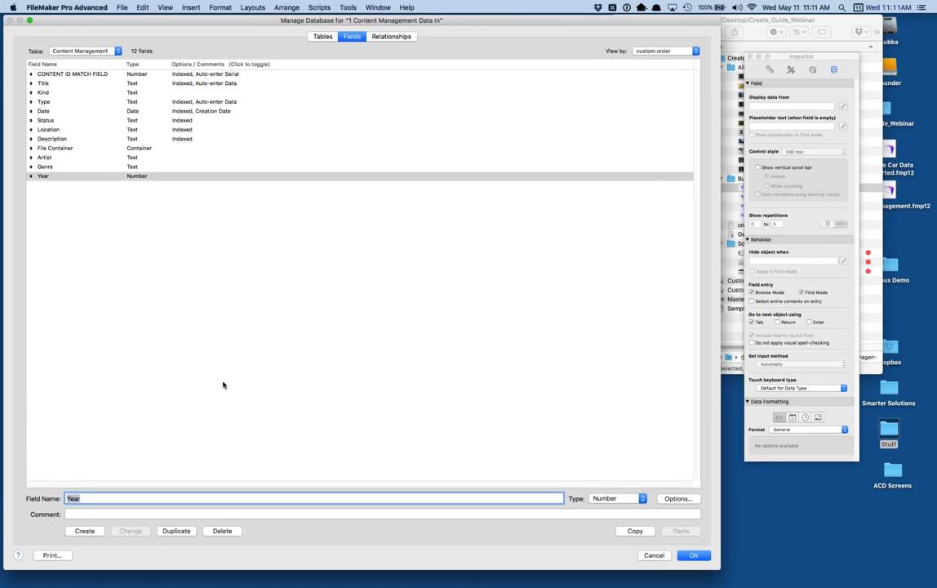
pyautogui.click(689, 556)
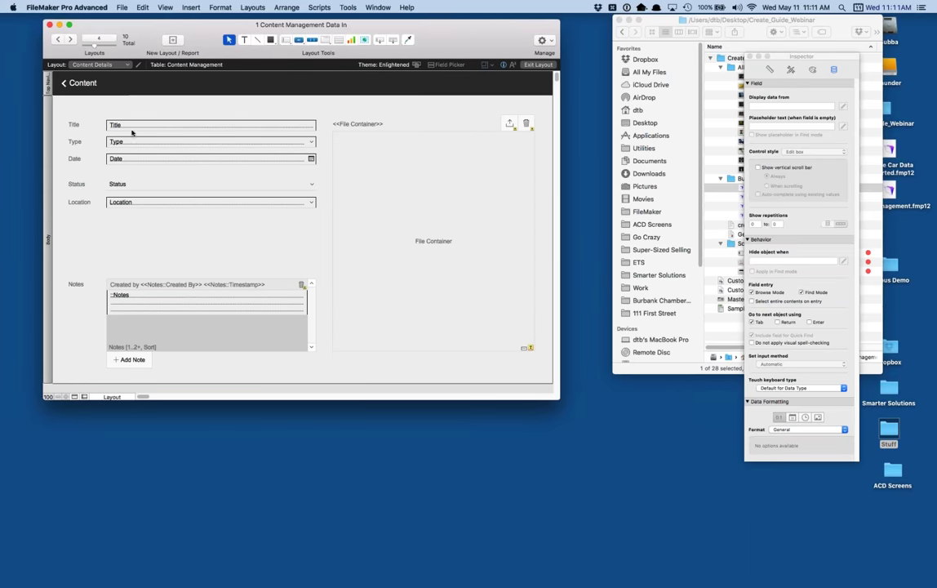
# Step: Open the Field Picker over the layout and place the Artist field with its label directly above Title
pyautogui.click(445, 64)
pyautogui.moveTo(741, 147); pyautogui.dragTo(479, 77)
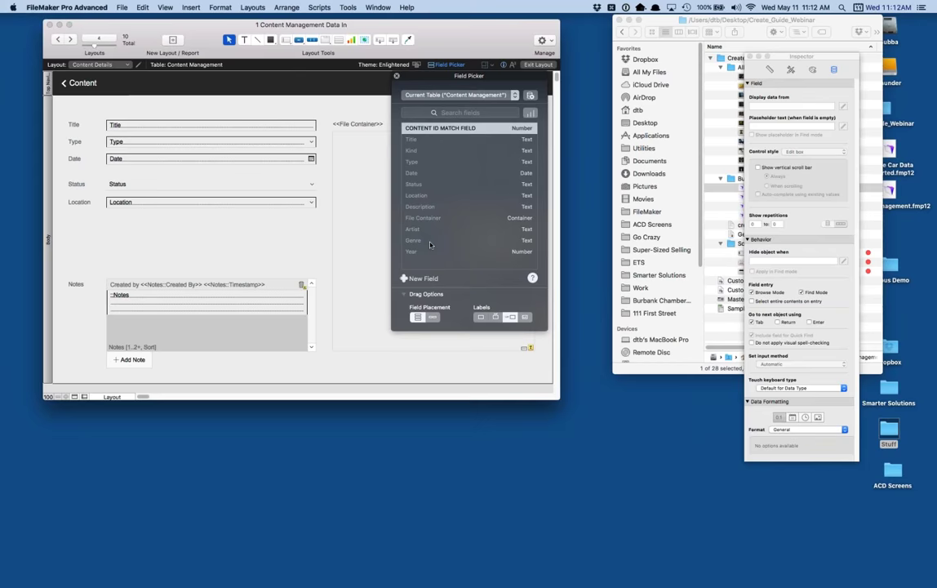
pyautogui.moveTo(416, 230); pyautogui.dragTo(77, 110)
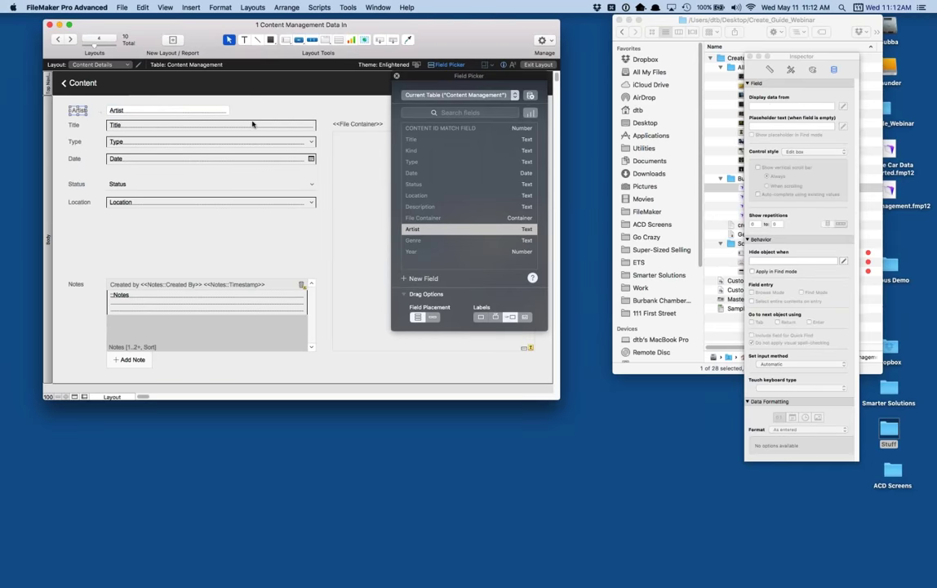
# Step: Place the labelled Genre field below Location and the labelled Year field beneath Genre on the layout
pyautogui.moveTo(430, 241); pyautogui.dragTo(129, 227)
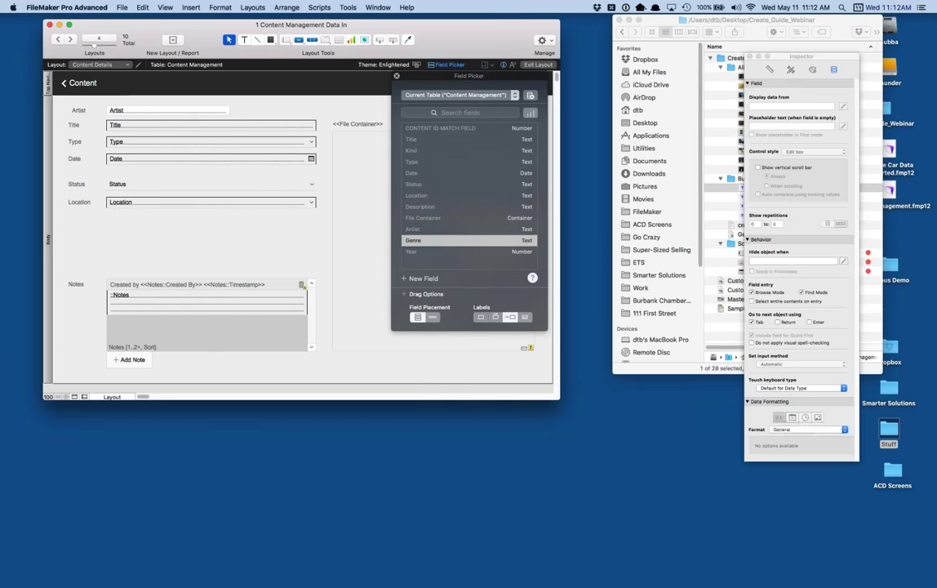
pyautogui.click(420, 253)
pyautogui.moveTo(384, 254); pyautogui.dragTo(124, 253)
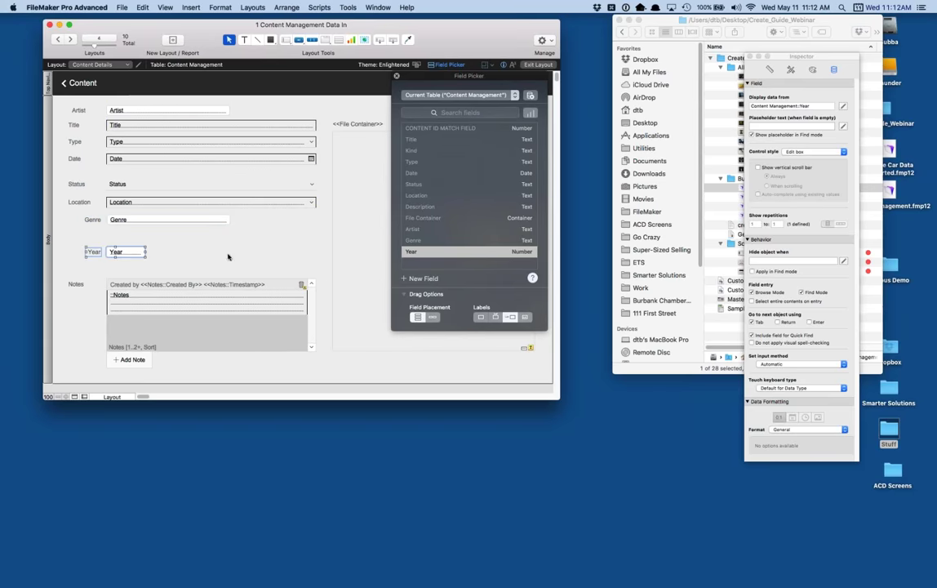
# Step: Return to Browse mode and go to the first record, Full Moon Fever
pyautogui.click(113, 397)
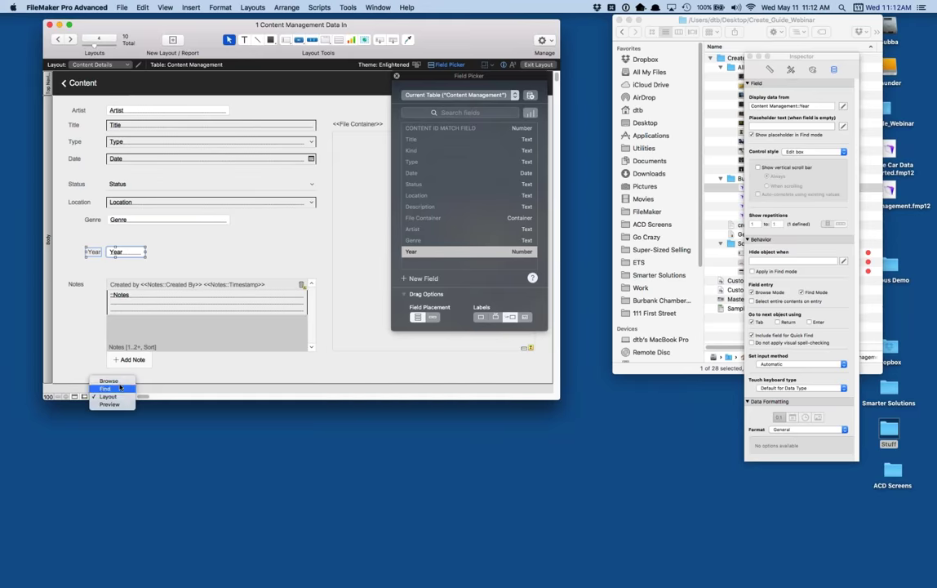
pyautogui.click(106, 342)
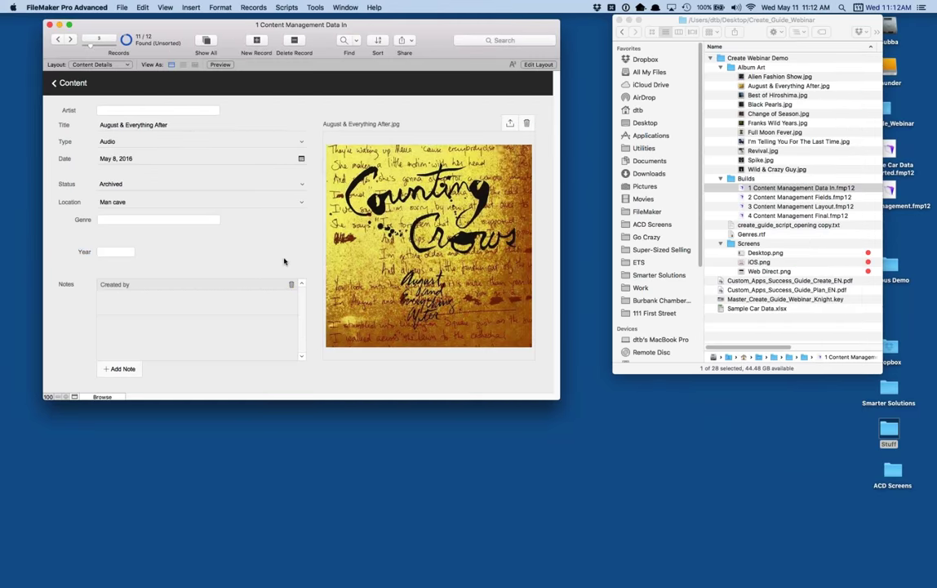
pyautogui.click(58, 40)
pyautogui.click(58, 40)
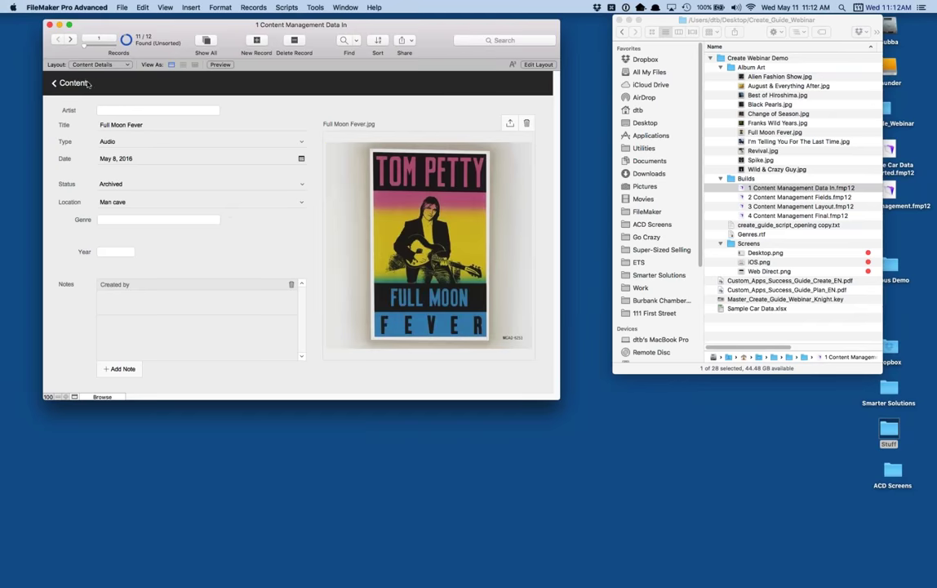
# Step: Fill in the Full Moon Fever record with artist Tom Petty, year 2001 and genre Rock
pyautogui.click(104, 110)
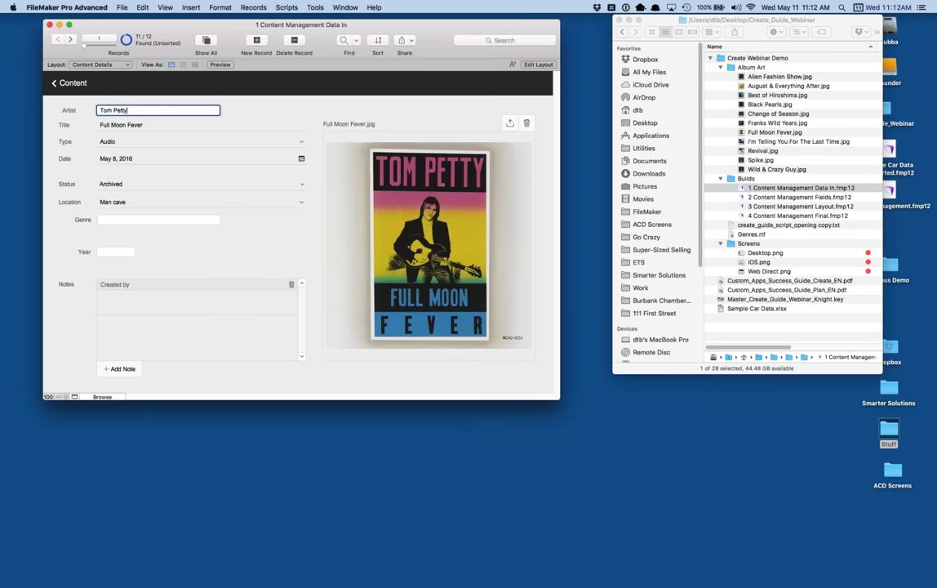
pyautogui.click(242, 98)
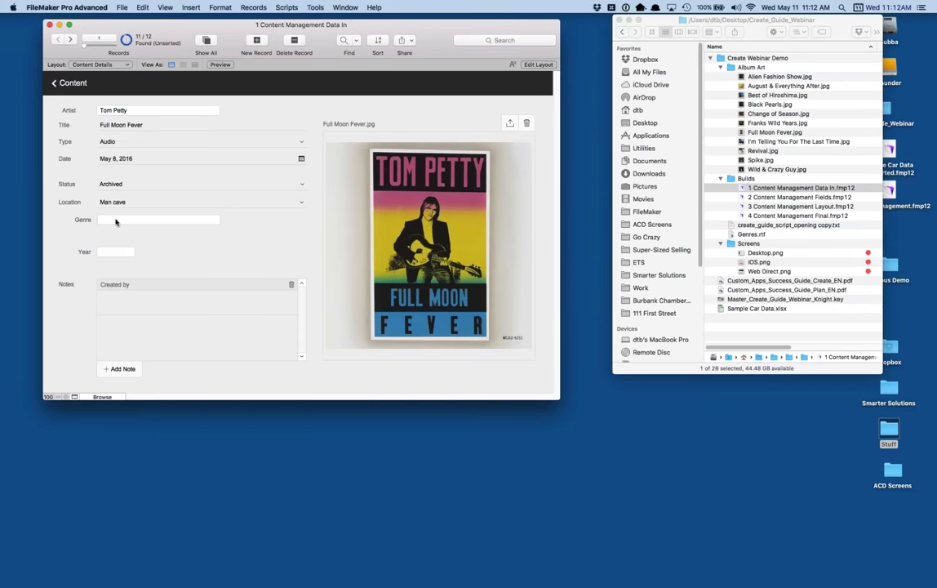
pyautogui.click(111, 255)
pyautogui.click(127, 218)
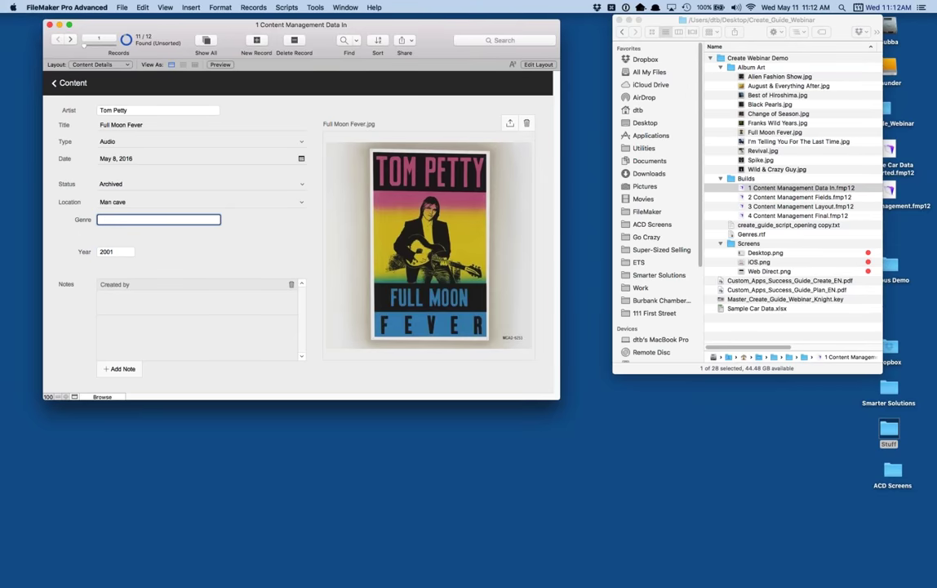
pyautogui.write('Rock')
pyautogui.click(63, 207)
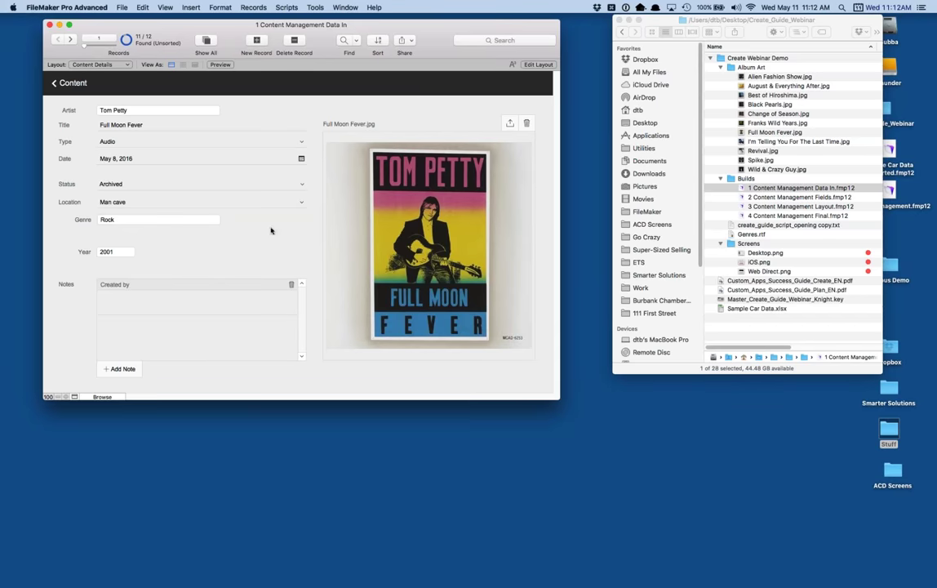
# Step: Examine the drop-down choices of the Location and Status fields and the calendar of the Date field
pyautogui.click(301, 204)
pyautogui.click(301, 187)
pyautogui.click(301, 186)
pyautogui.click(298, 186)
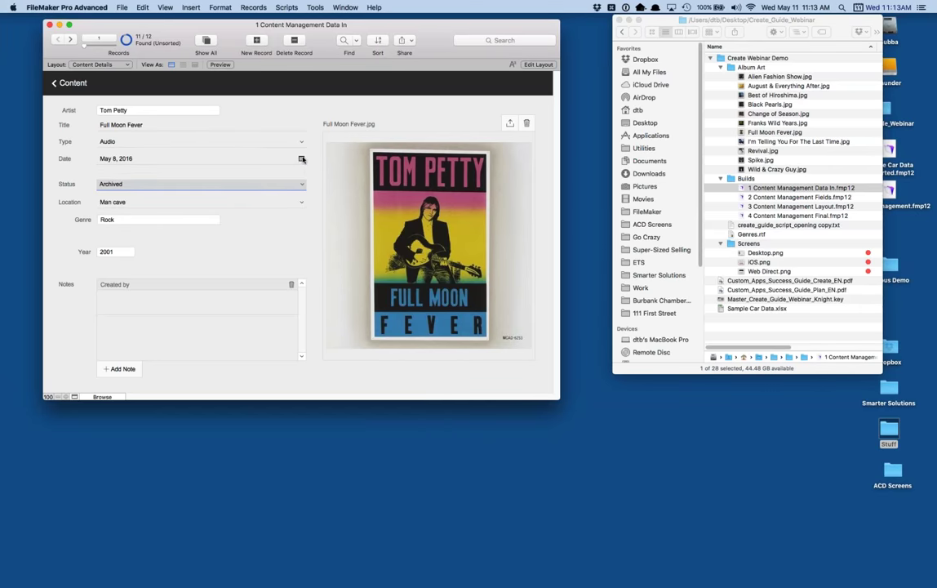
pyautogui.click(301, 159)
pyautogui.click(302, 158)
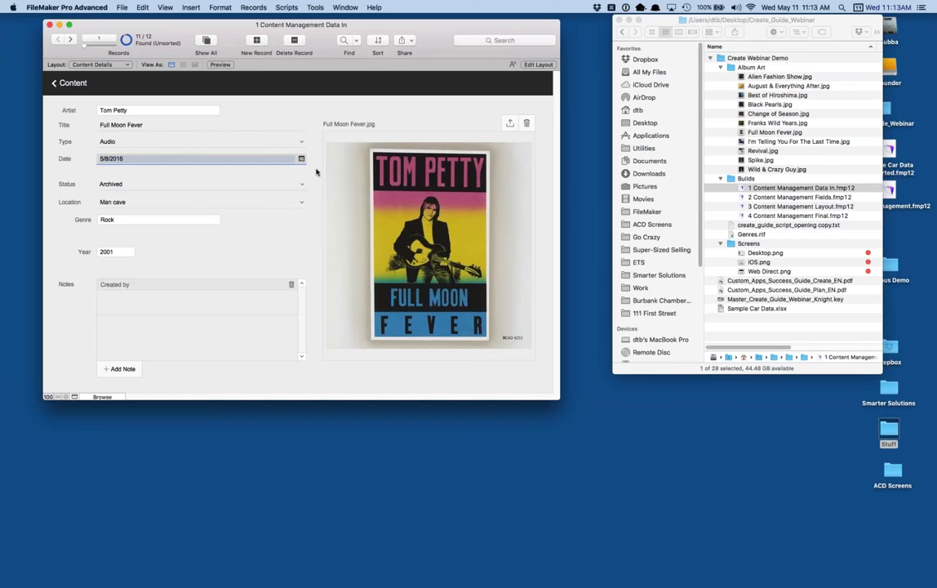
# Step: Return to Layout mode, select the Genre field and clear the floating palettes so the Inspector sits beside it
pyautogui.click(265, 238)
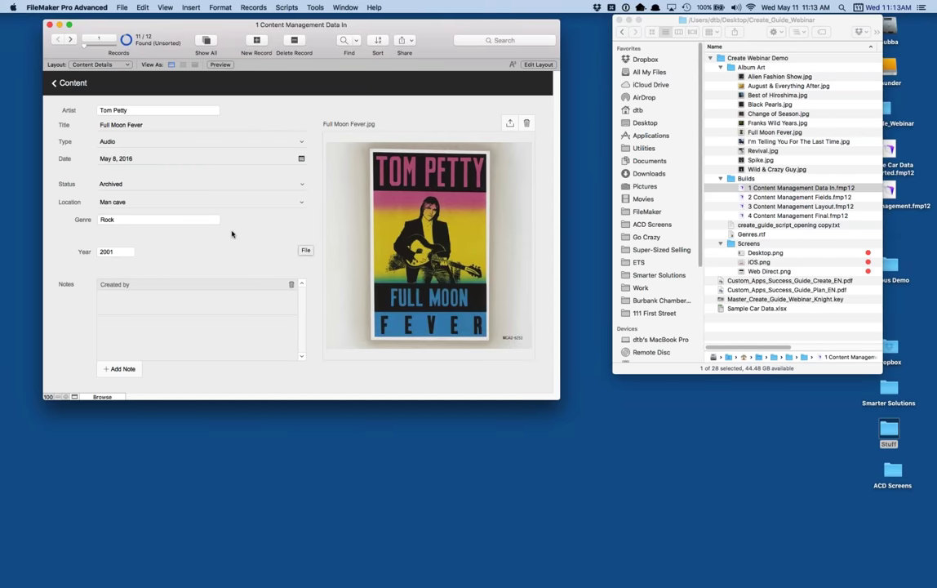
pyautogui.press('super+l')
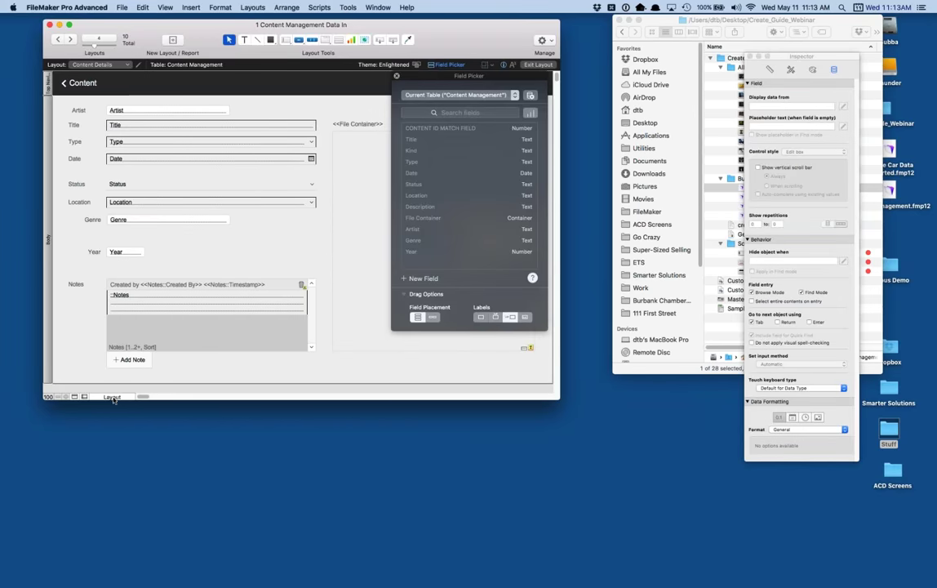
pyautogui.click(193, 218)
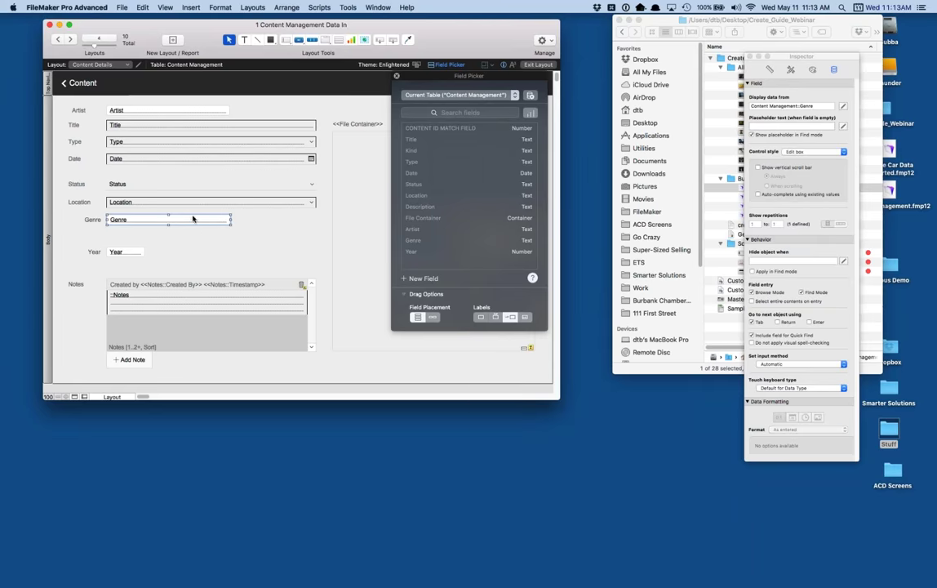
pyautogui.click(397, 75)
pyautogui.moveTo(825, 57); pyautogui.dragTo(529, 31)
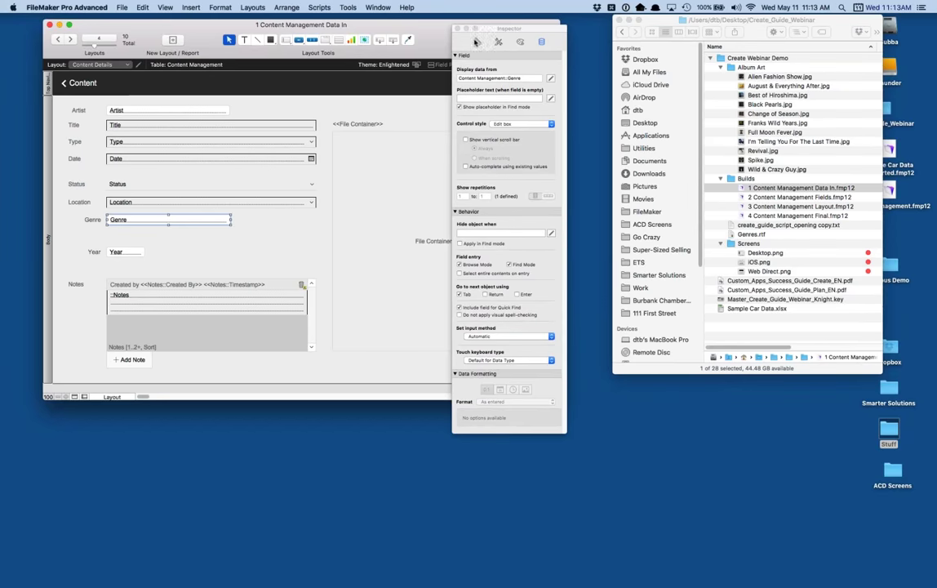
# Step: Set the Genre field's control style to Drop-down list
pyautogui.click(476, 41)
pyautogui.click(498, 41)
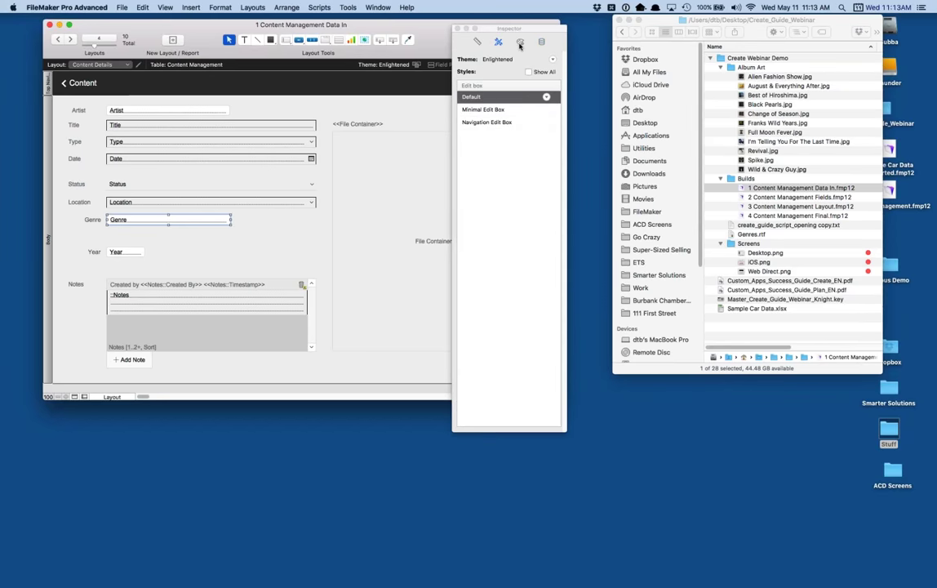
pyautogui.click(519, 42)
pyautogui.click(542, 41)
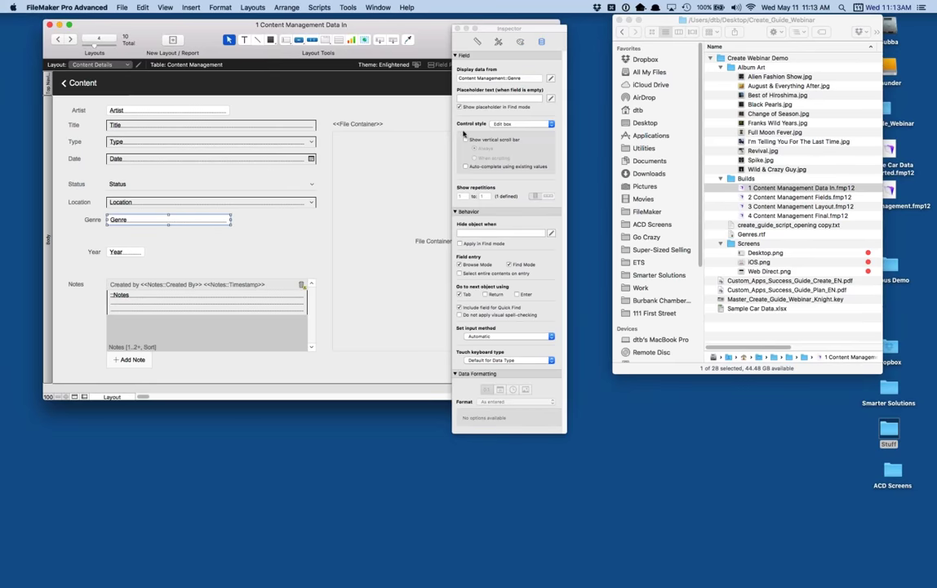
pyautogui.click(529, 125)
pyautogui.click(528, 132)
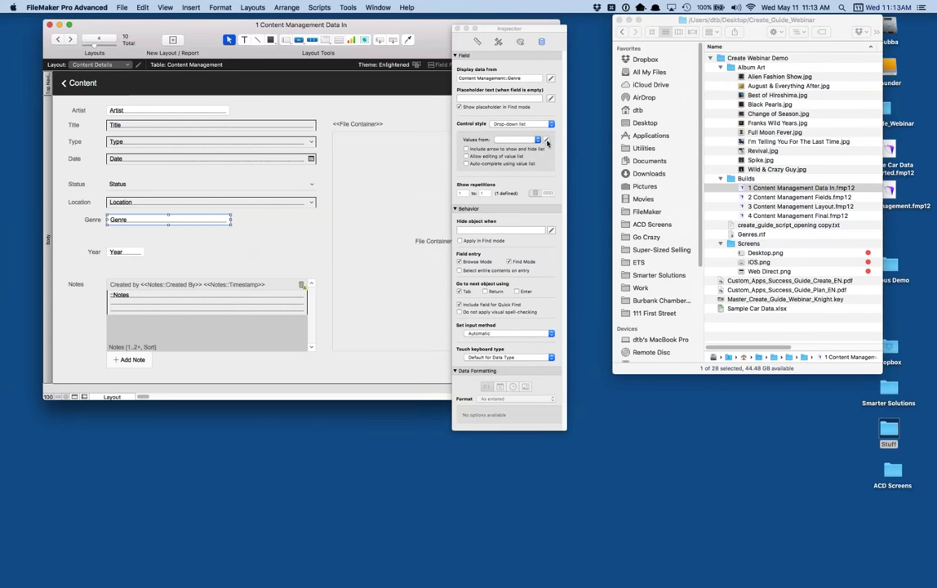
# Step: Start a new value list named Genre for the field's drop-down
pyautogui.click(547, 141)
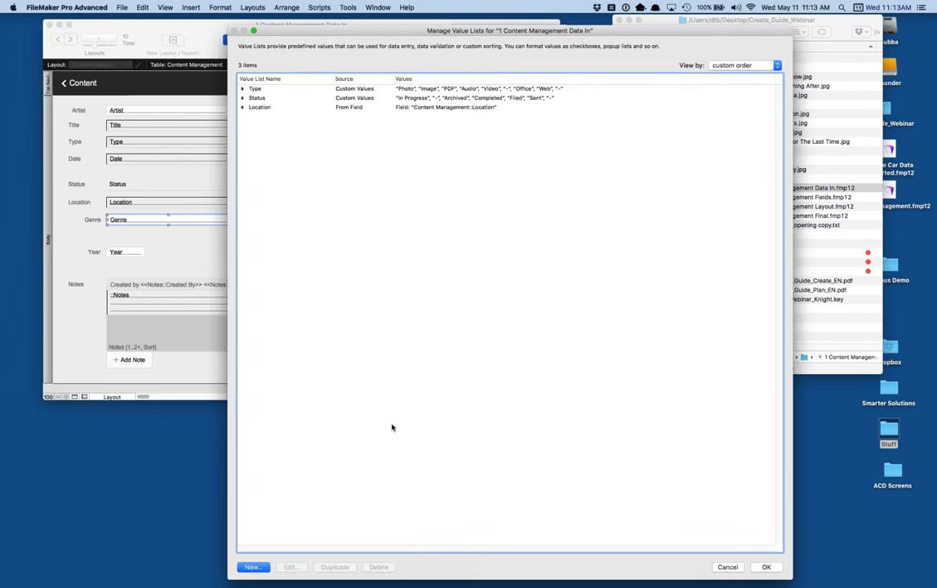
pyautogui.click(255, 566)
pyautogui.write('Genre')
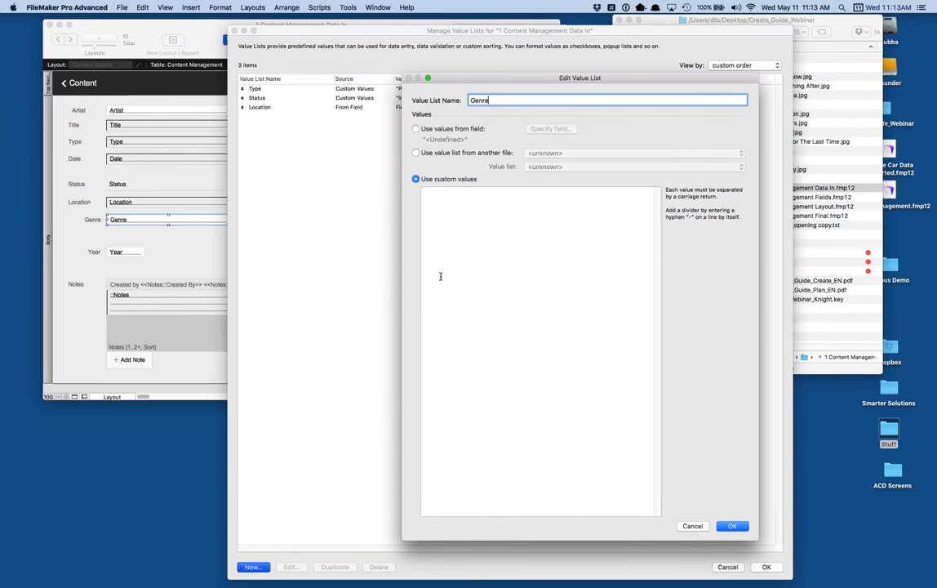
pyautogui.click(458, 240)
pyautogui.write('Rock')
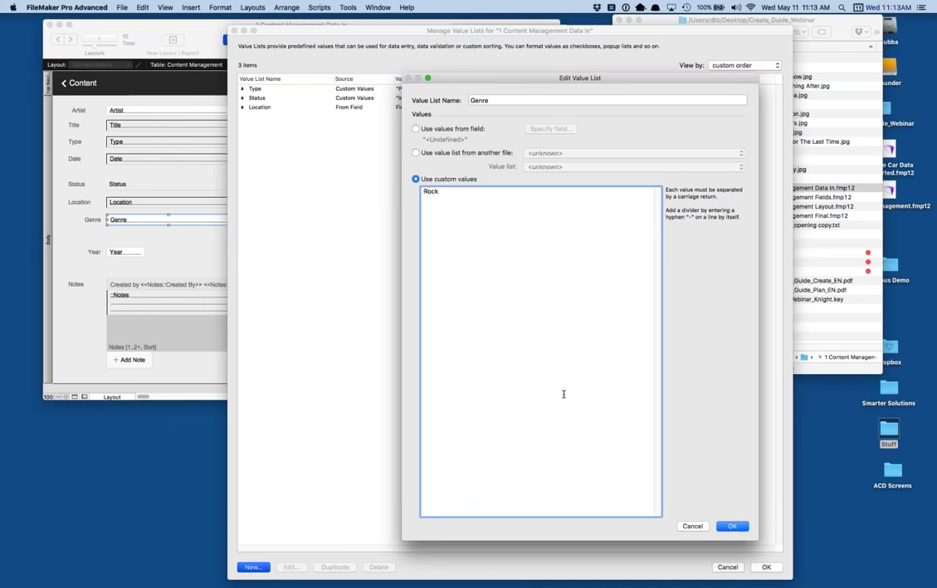
pyautogui.press('BackSpace')
pyautogui.press('BackSpace')
pyautogui.press('BackSpace')
pyautogui.press('BackSpace')
# Step: Switch to the Finder, open Genres.rtf and copy its complete list of genres
pyautogui.press('super+Tab')
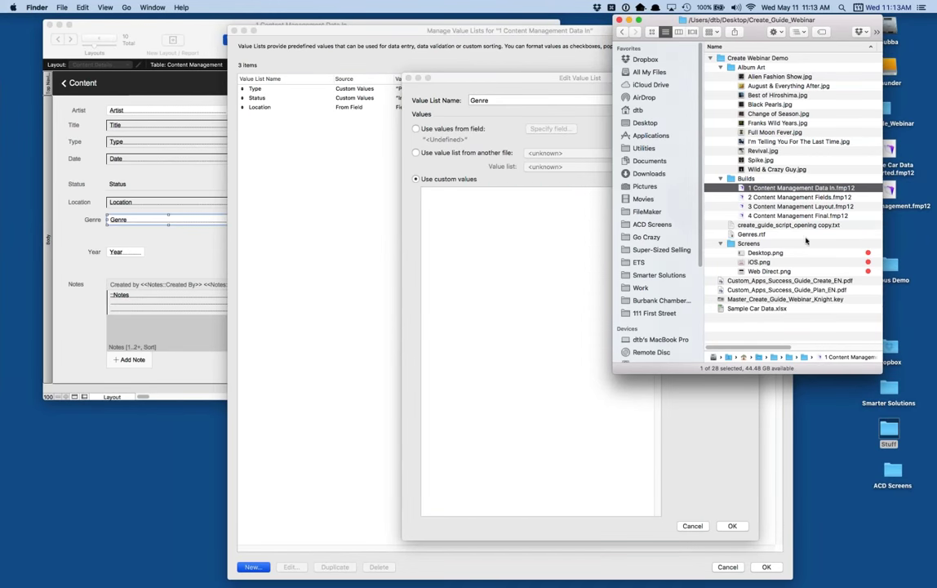
pyautogui.click(752, 234)
pyautogui.doubleClick(752, 235)
pyautogui.press('super+a')
pyautogui.press('super+c')
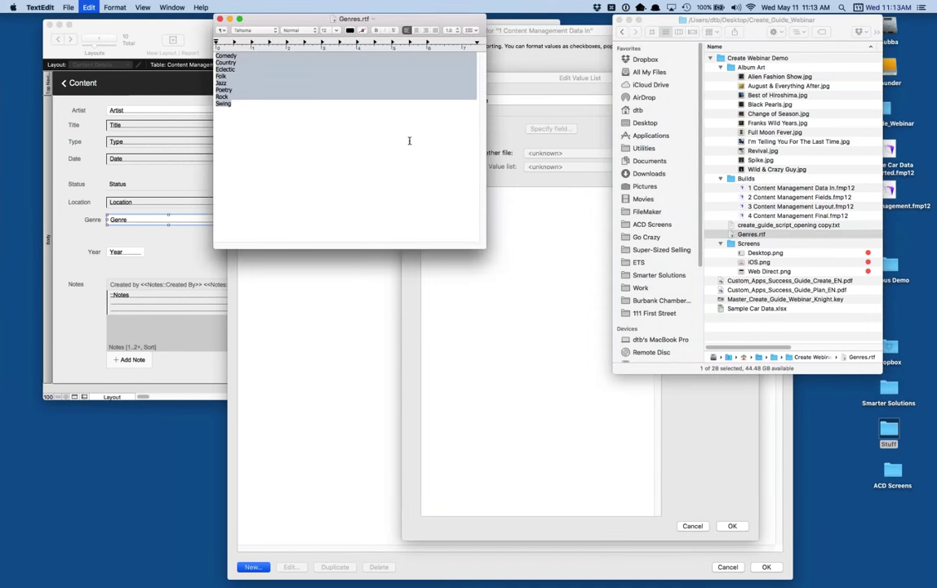
# Step: Paste the copied genres as custom values of the Genre value list and save it for the field
pyautogui.click(533, 224)
pyautogui.press('super+v')
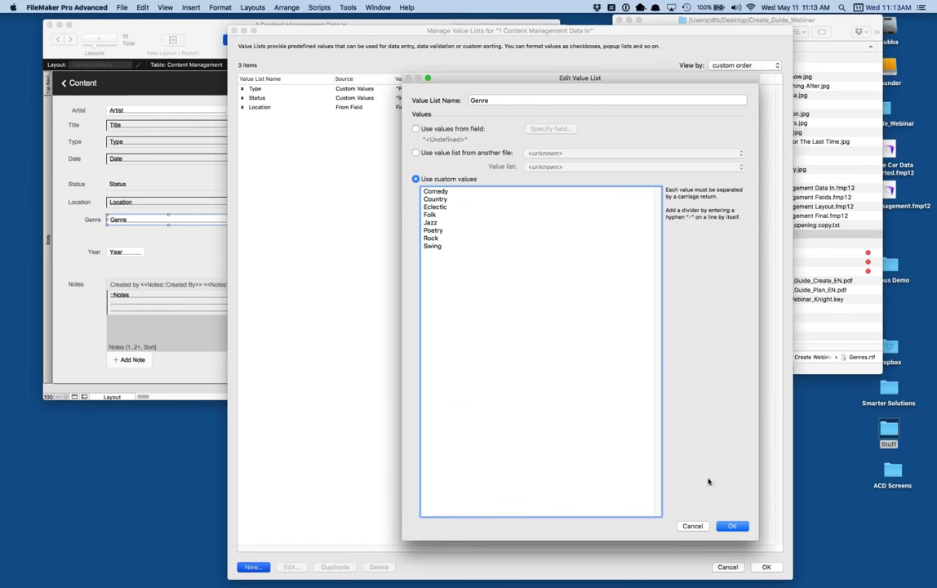
pyautogui.click(735, 526)
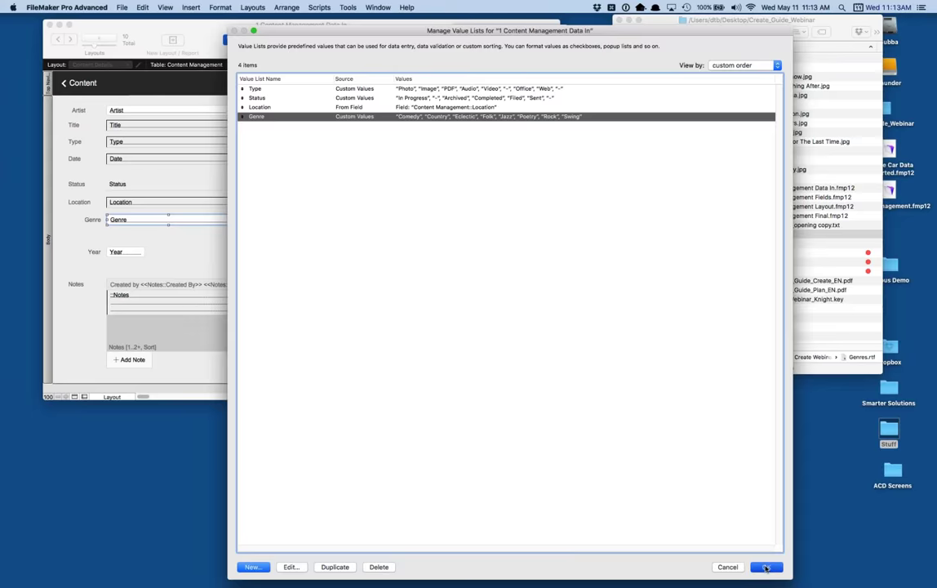
pyautogui.click(765, 567)
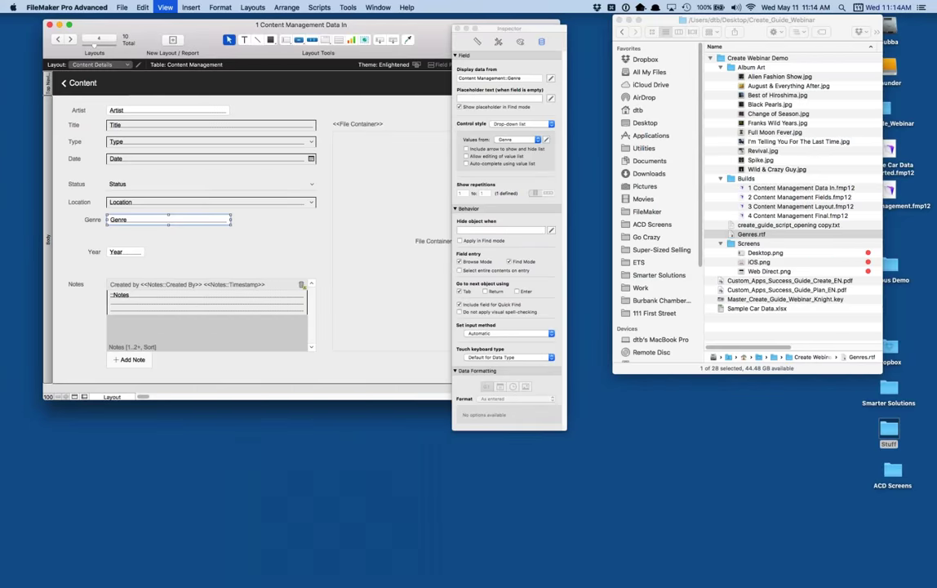
# Step: Return to Browse mode and check the choices in the Genre drop-down on the Full Moon Fever record
pyautogui.press('super+b')
pyautogui.click(194, 221)
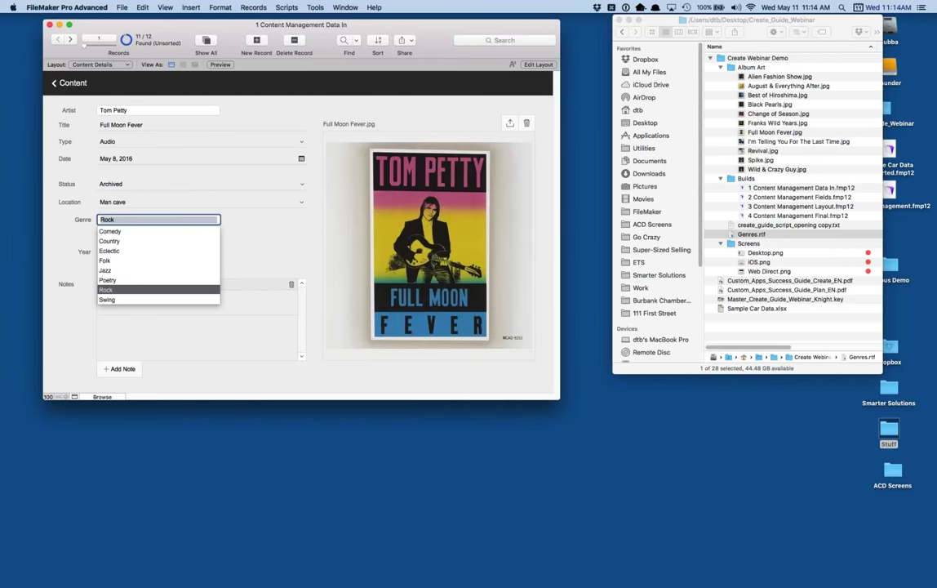
pyautogui.click(280, 247)
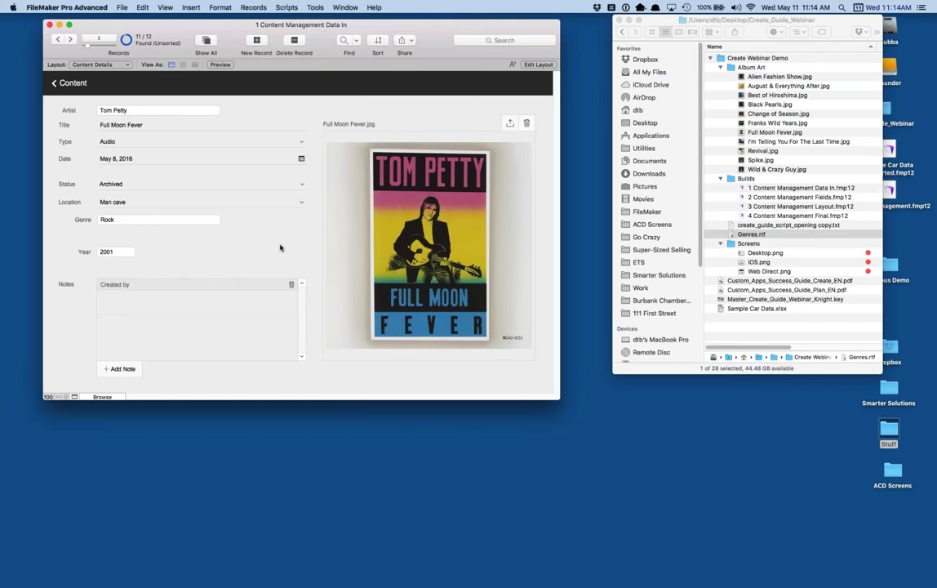
# Step: Go to the Alien Fashion Show record and set its genre to Swing
pyautogui.hotkey('ctrl', 'Down')
pyautogui.hotkey('ctrl', 'Down')
pyautogui.hotkey('ctrl', 'Up')
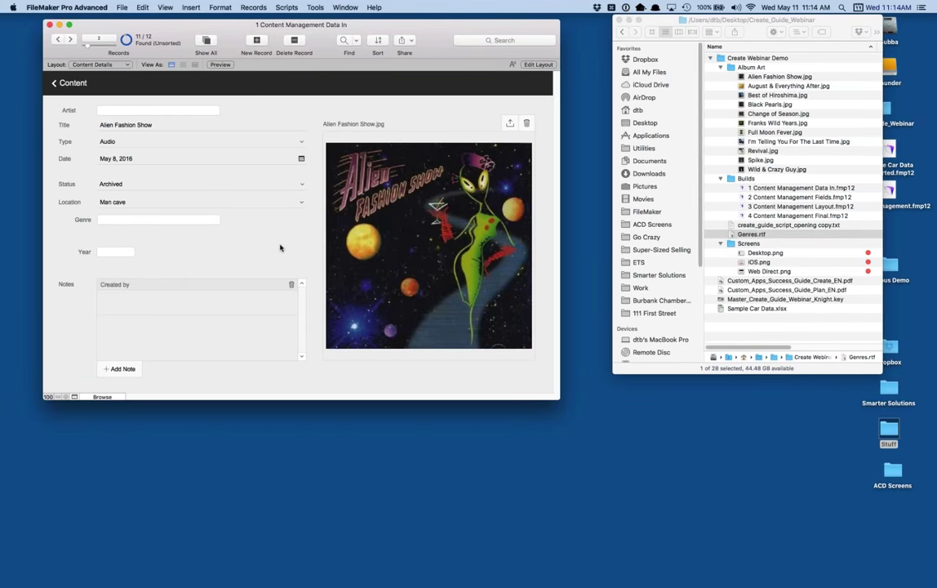
pyautogui.click(159, 219)
pyautogui.click(113, 300)
# Step: Check the Genre drop-down on the August & Everything After record without choosing a value
pyautogui.hotkey('ctrl', 'Down')
pyautogui.click(204, 220)
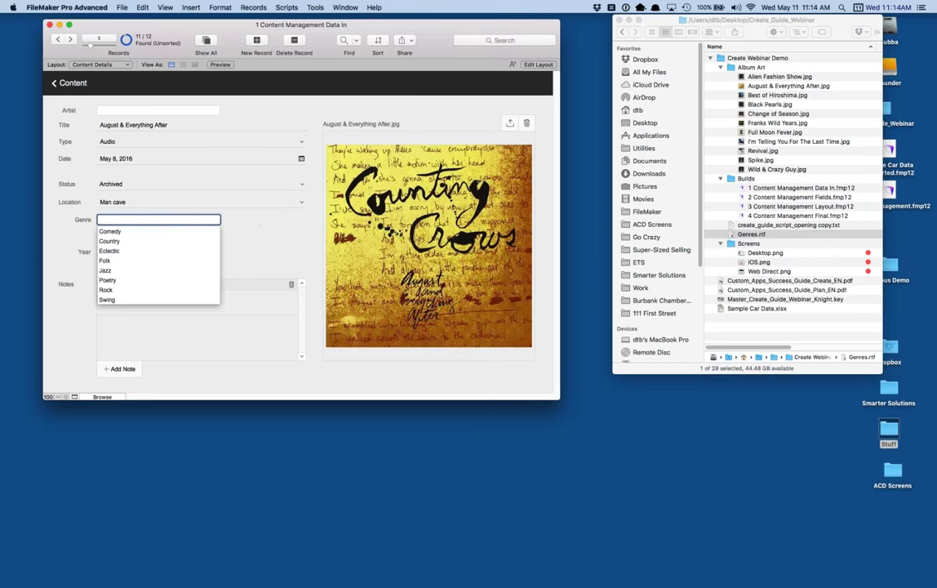
pyautogui.click(261, 224)
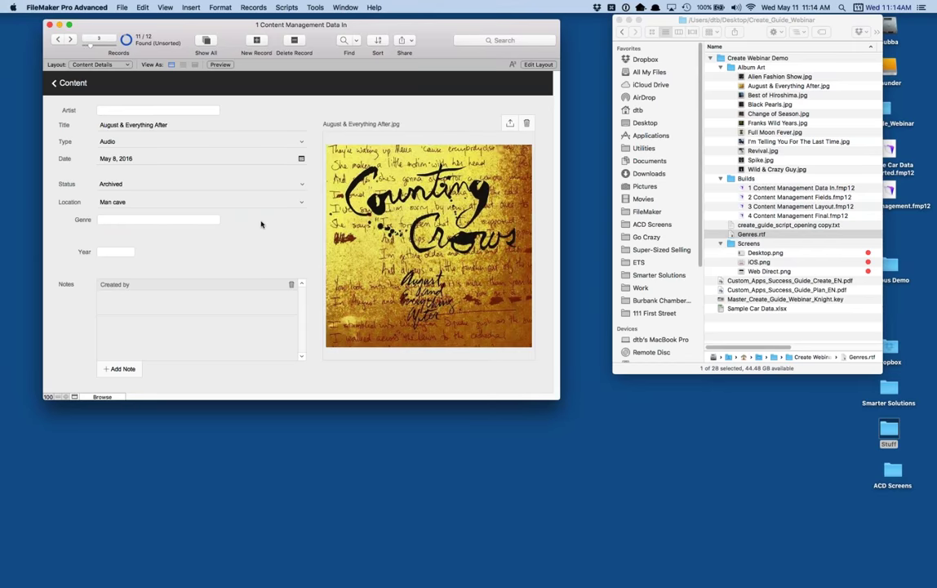
# Step: Switch to the Keynote presentation and advance it by one slide
pyautogui.press('super+Tab')
pyautogui.press('super+Tab')
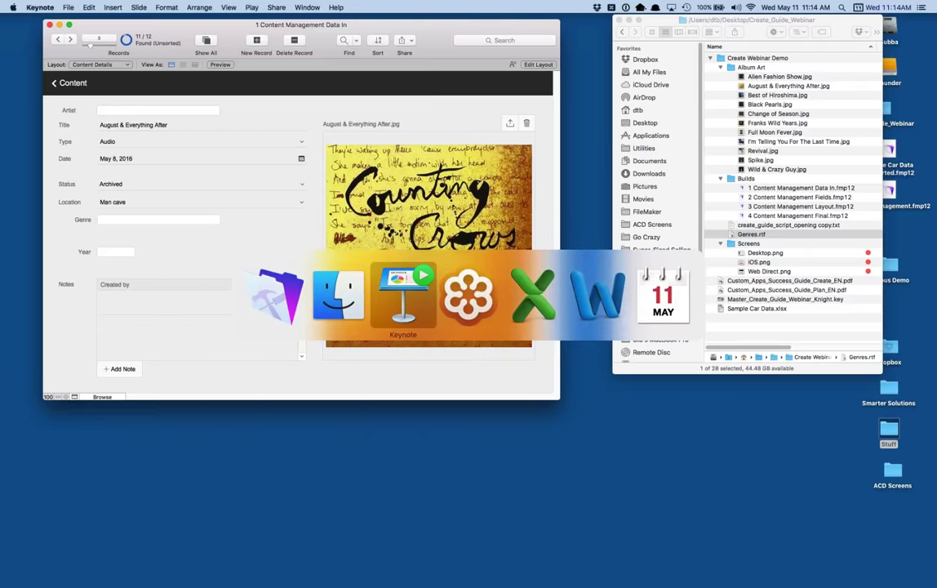
pyautogui.press('Right')
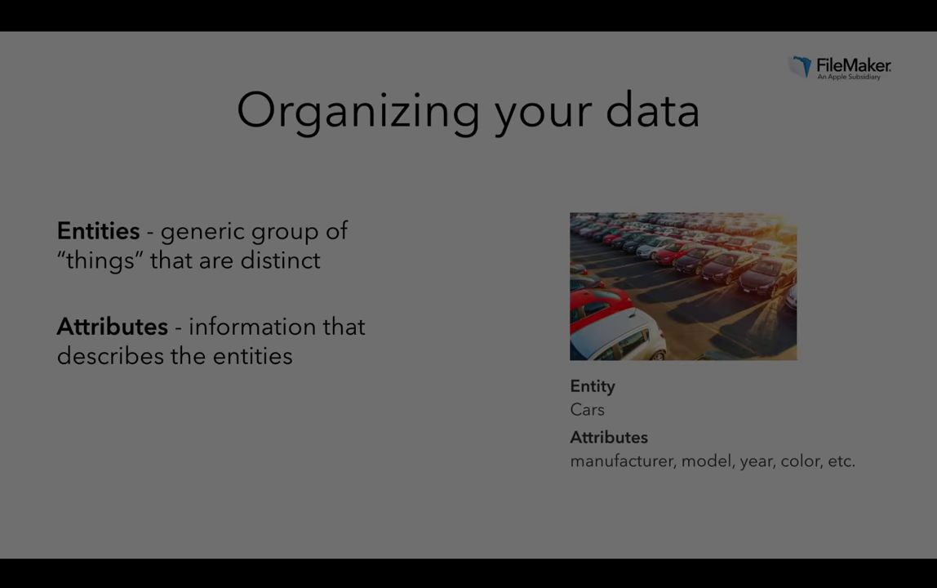
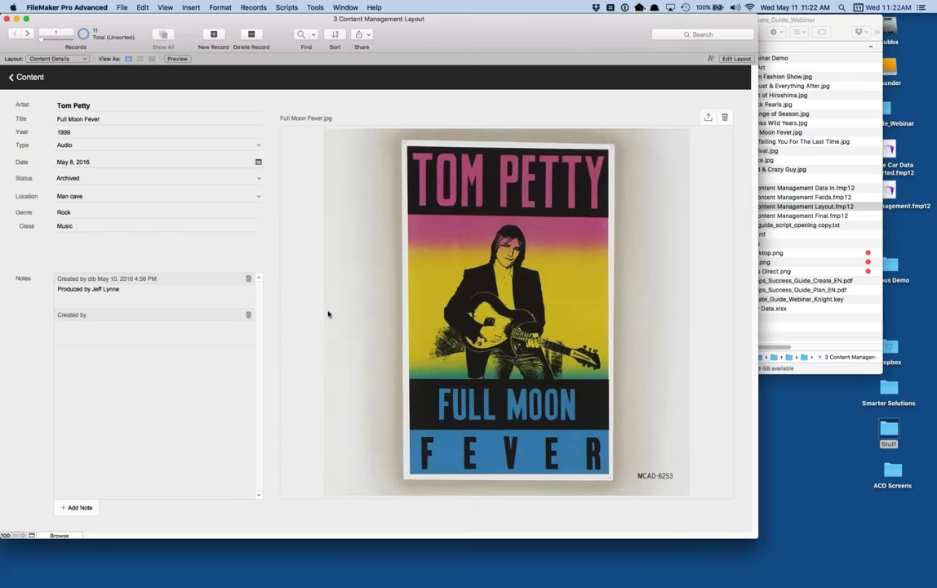
# Step: Close the 3 Content Management Layout file and open 2 Content Management Fields.fmp12 in Layout mode
pyautogui.press('super+w')
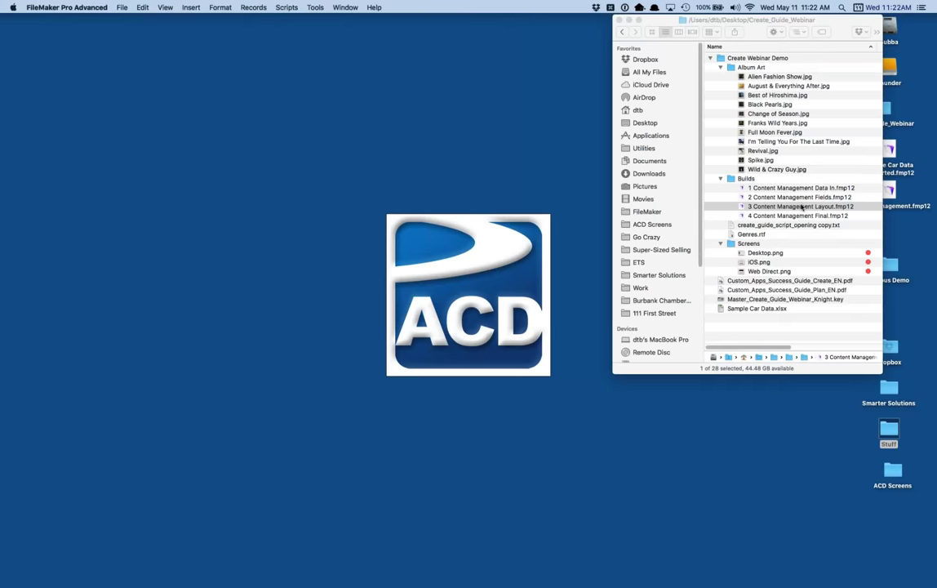
pyautogui.doubleClick(800, 197)
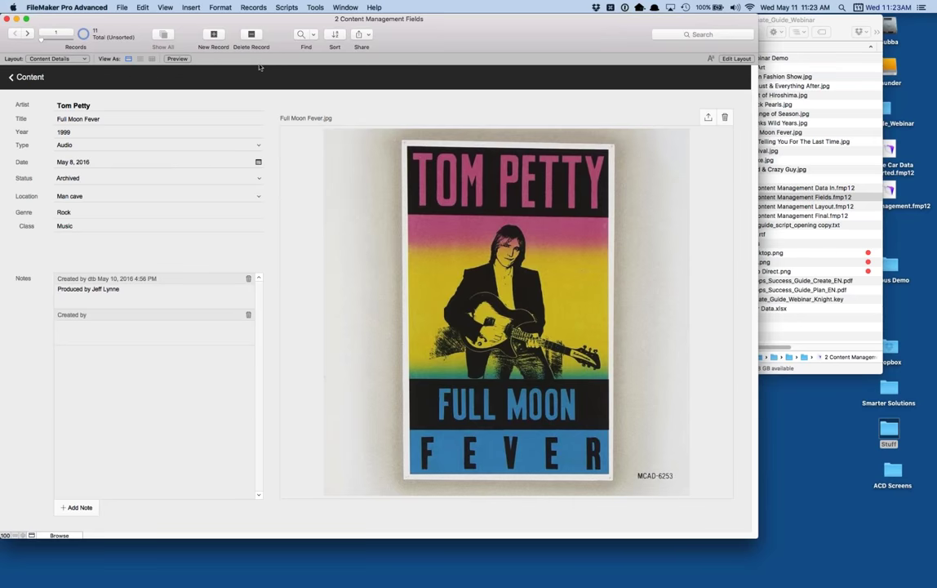
pyautogui.click(59, 535)
pyautogui.click(65, 551)
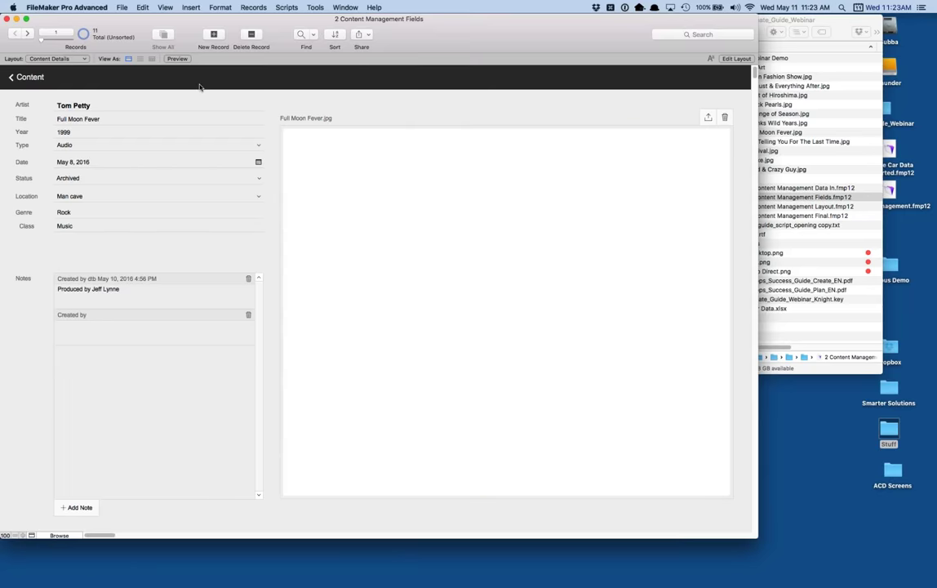
pyautogui.moveTo(530, 39); pyautogui.dragTo(677, 41)
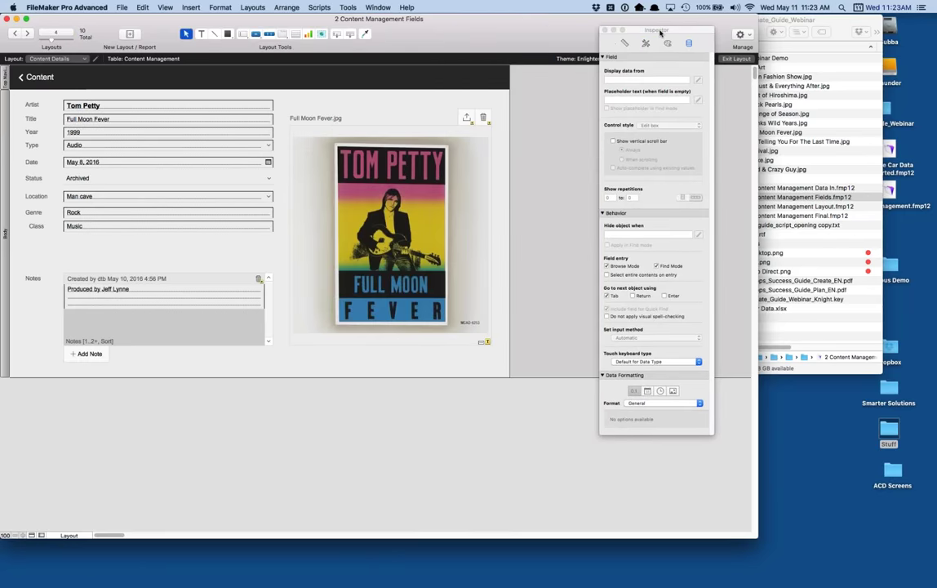
# Step: Start a new layout based on the Content Management table and name it Report
pyautogui.click(220, 7)
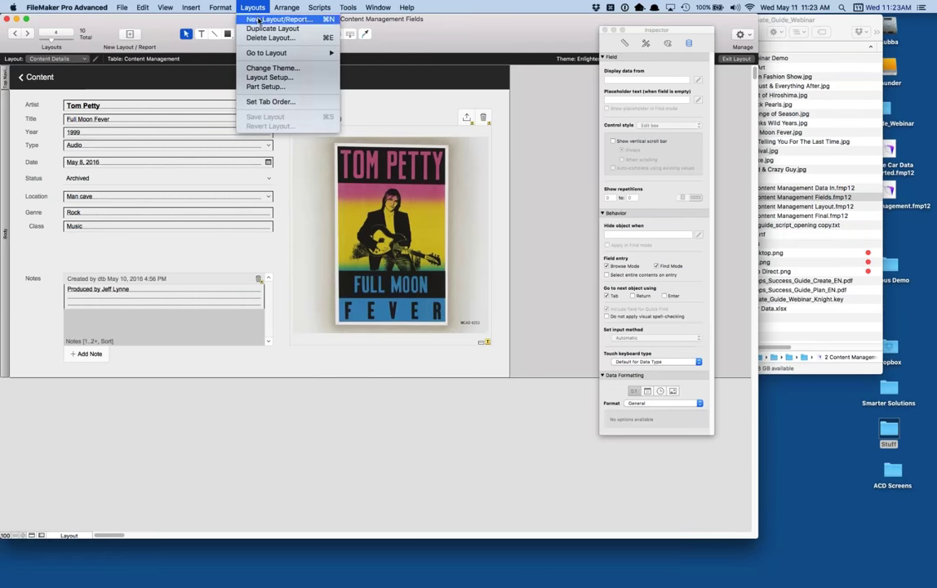
pyautogui.click(259, 20)
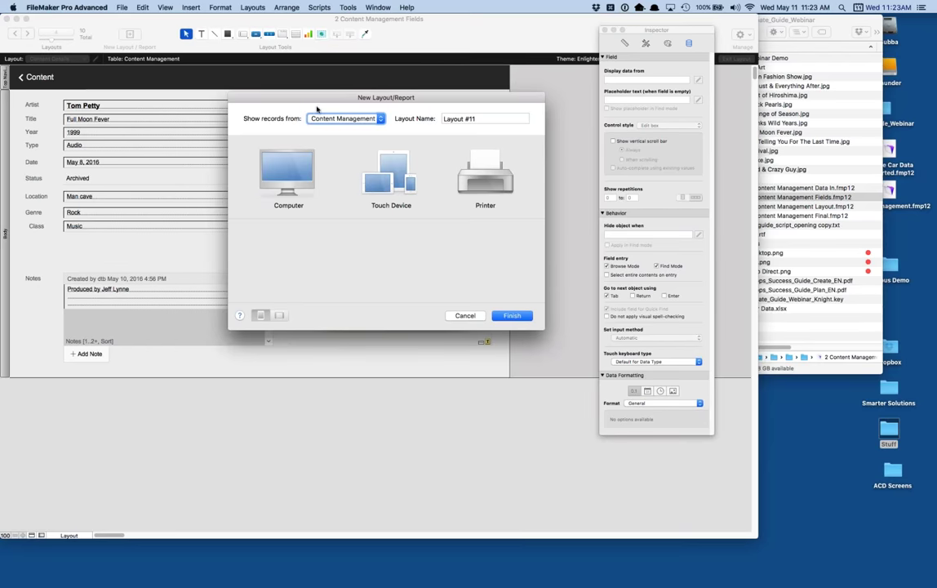
pyautogui.click(476, 118)
pyautogui.press('super+a')
pyautogui.write('R')
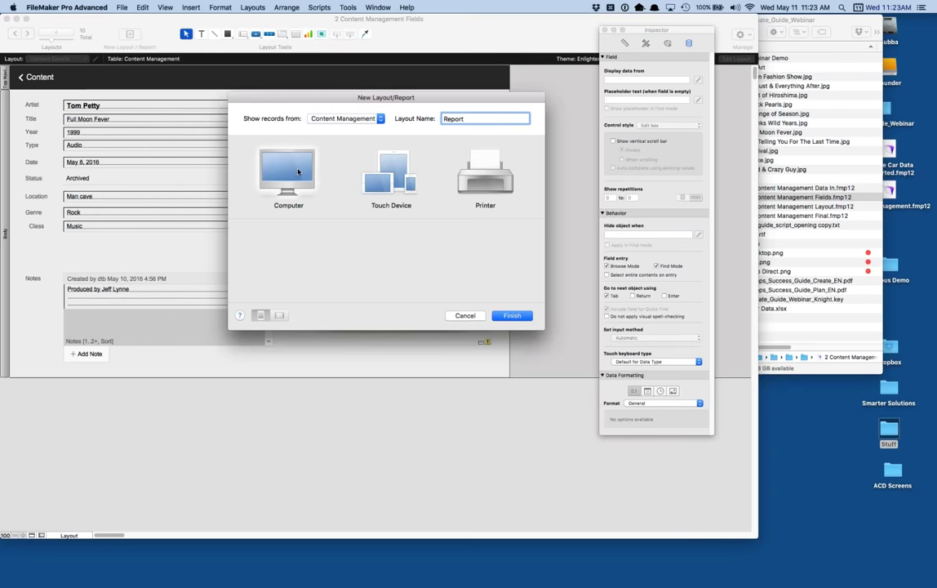
# Step: Compare the device options for the new layout, then choose Printer with the Report layout type
pyautogui.click(286, 167)
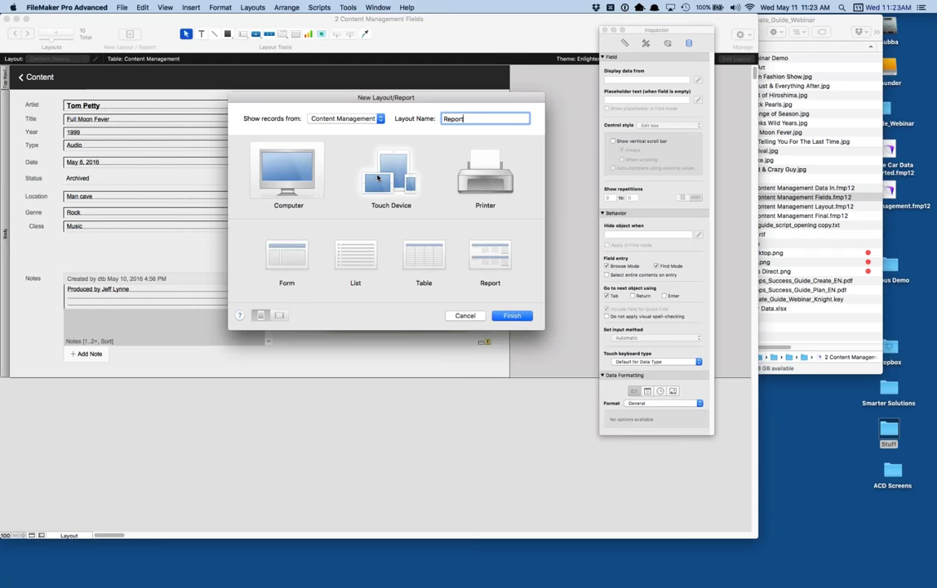
pyautogui.click(378, 178)
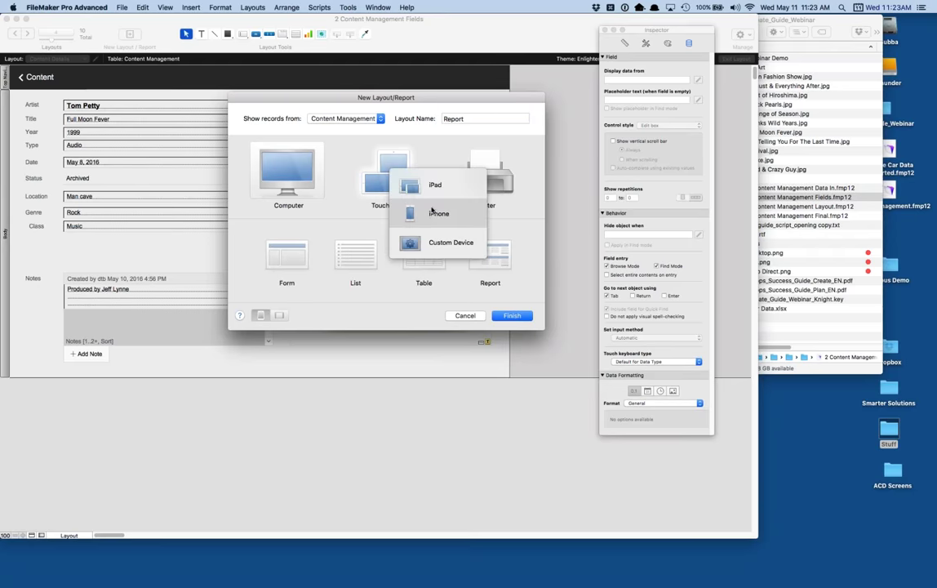
pyautogui.click(455, 154)
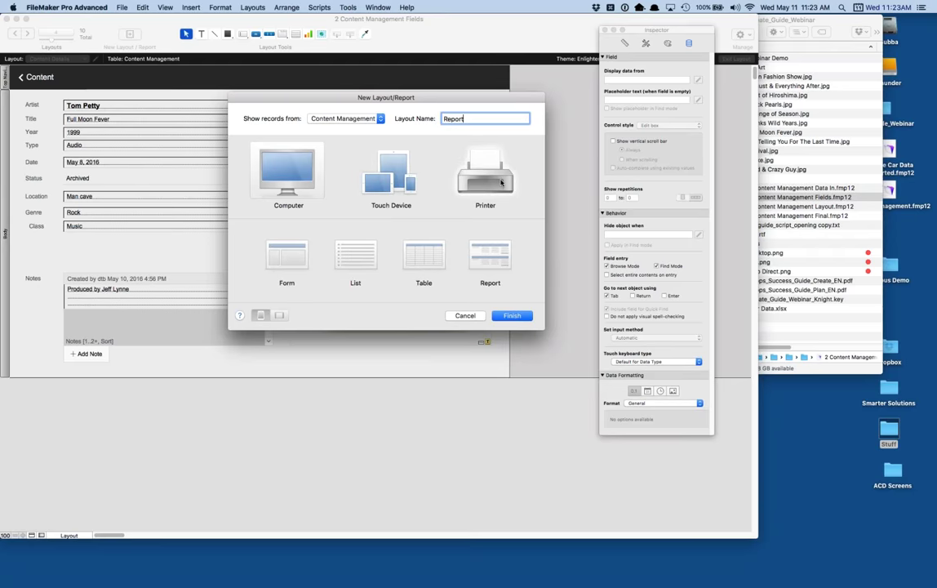
pyautogui.click(501, 183)
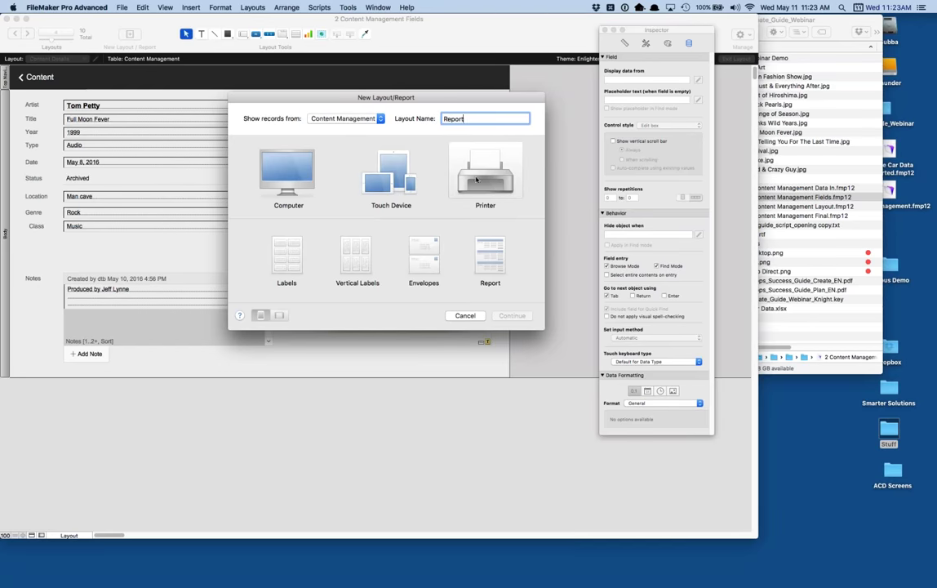
pyautogui.click(487, 260)
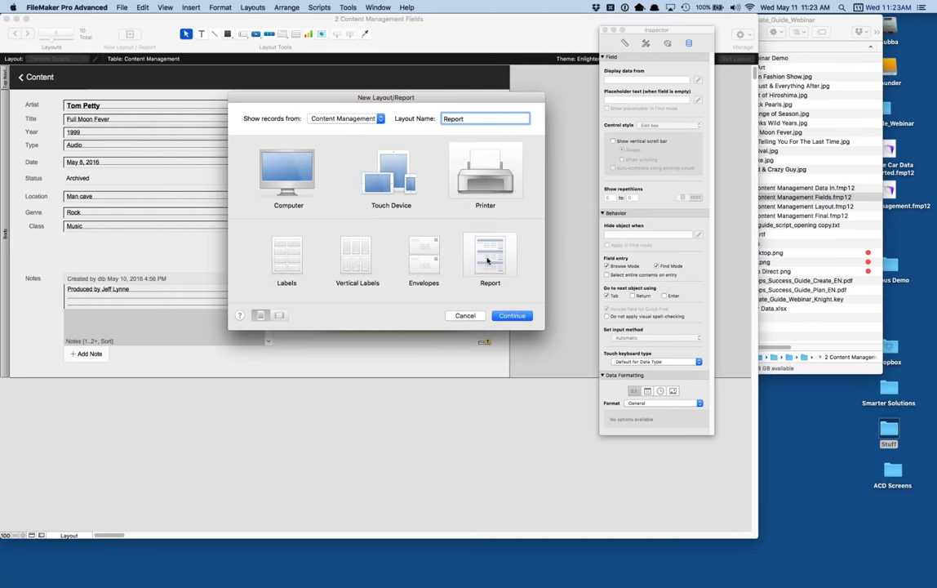
# Step: Proceed with the report setup and exclude both subtotals and grand totals
pyautogui.click(518, 317)
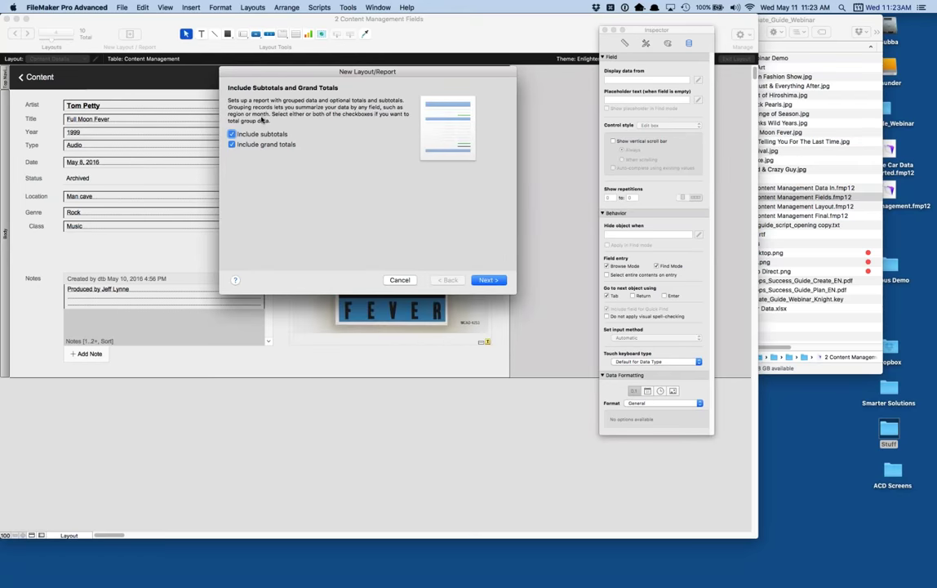
pyautogui.click(258, 136)
pyautogui.click(241, 145)
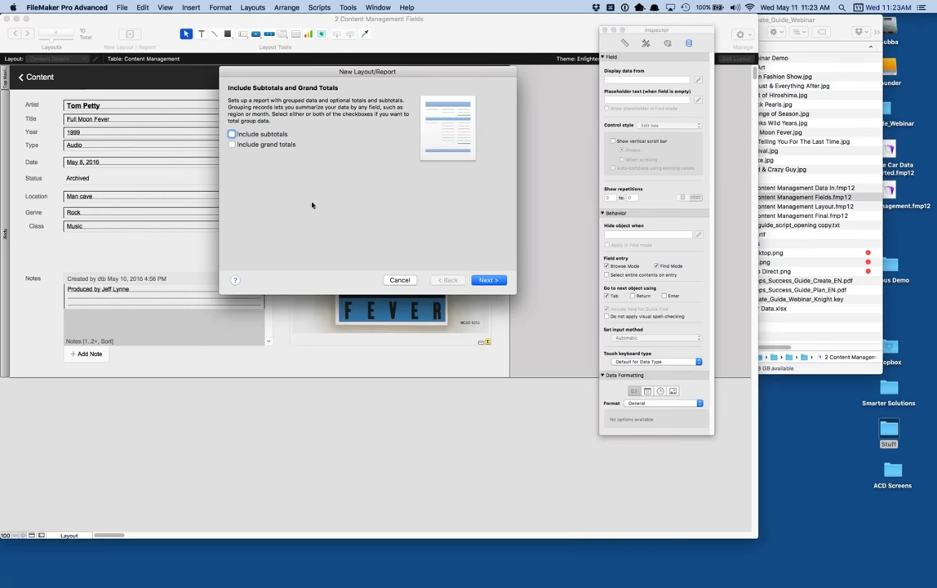
pyautogui.click(488, 280)
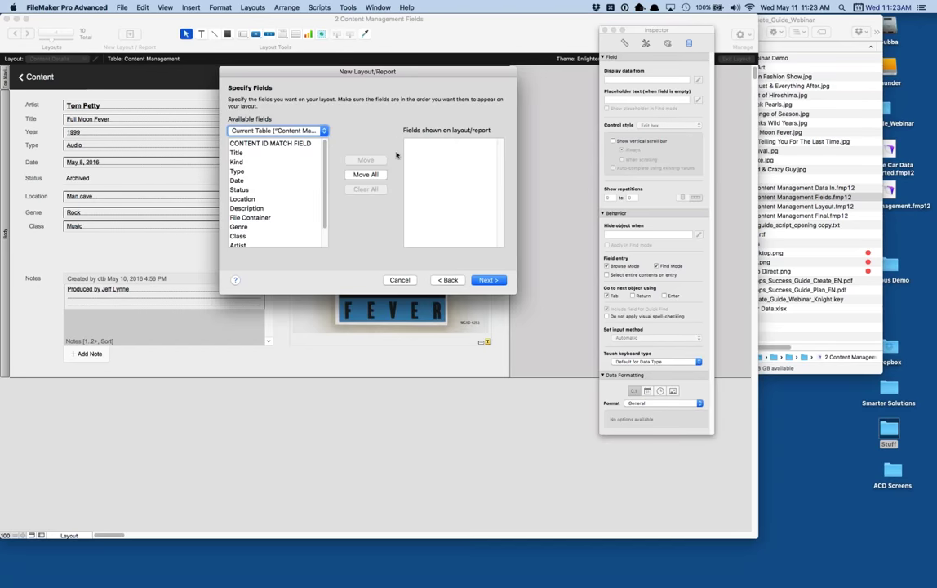
# Step: Add File Container, Artist, Title and Year, in that order, to the fields shown on the report and confirm the selection
pyautogui.moveTo(381, 72); pyautogui.dragTo(325, 87)
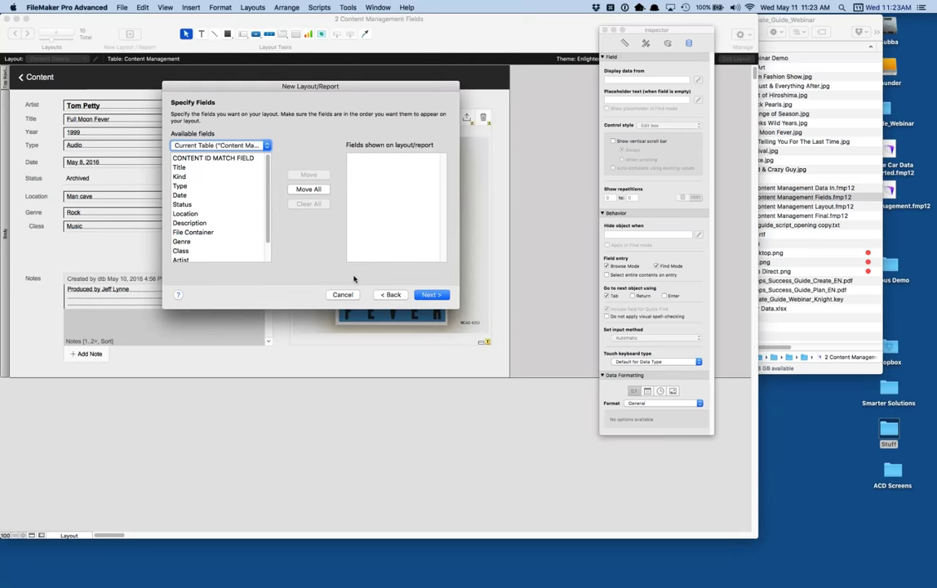
pyautogui.scroll(-2, 261, 248)
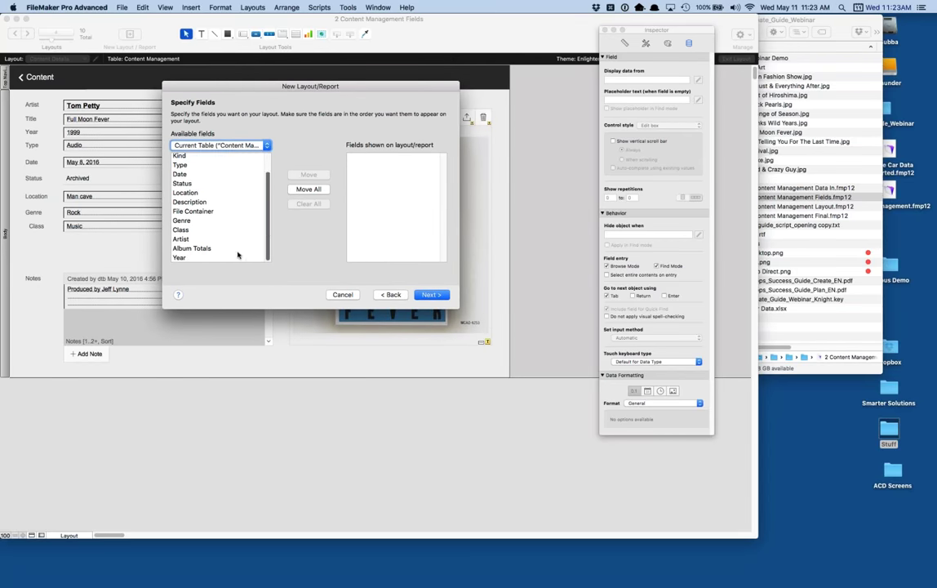
pyautogui.doubleClick(196, 212)
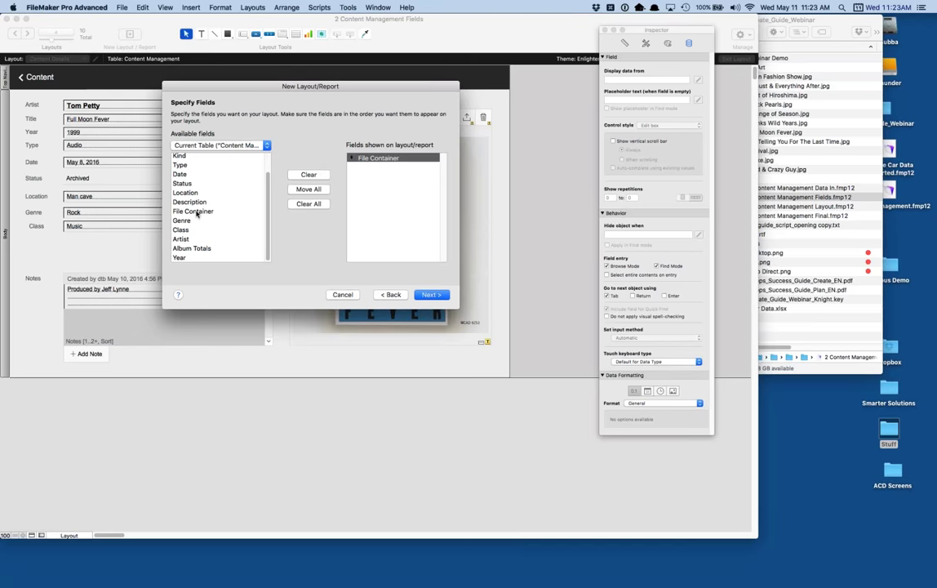
pyautogui.doubleClick(187, 240)
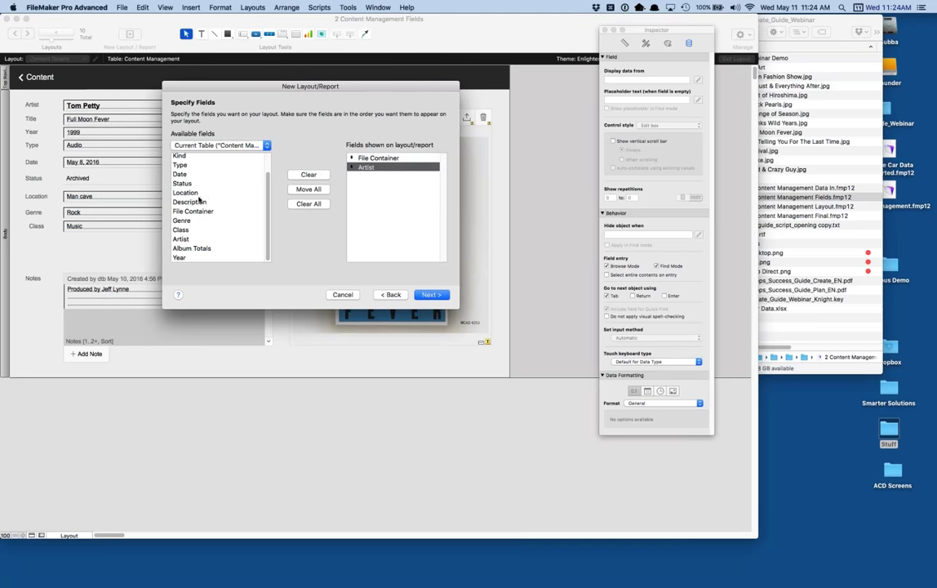
pyautogui.scroll(2, 192, 188)
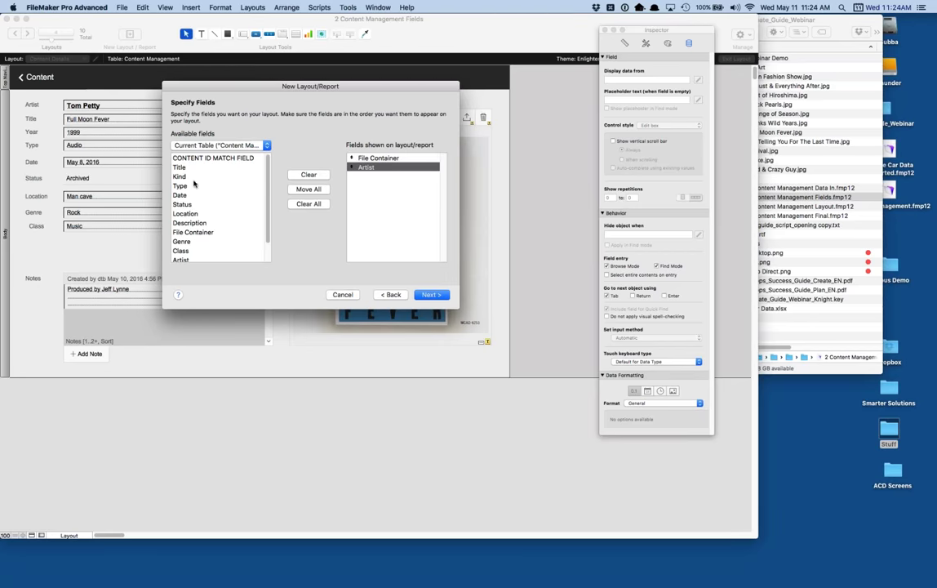
pyautogui.doubleClick(180, 166)
pyautogui.scroll(-2, 221, 205)
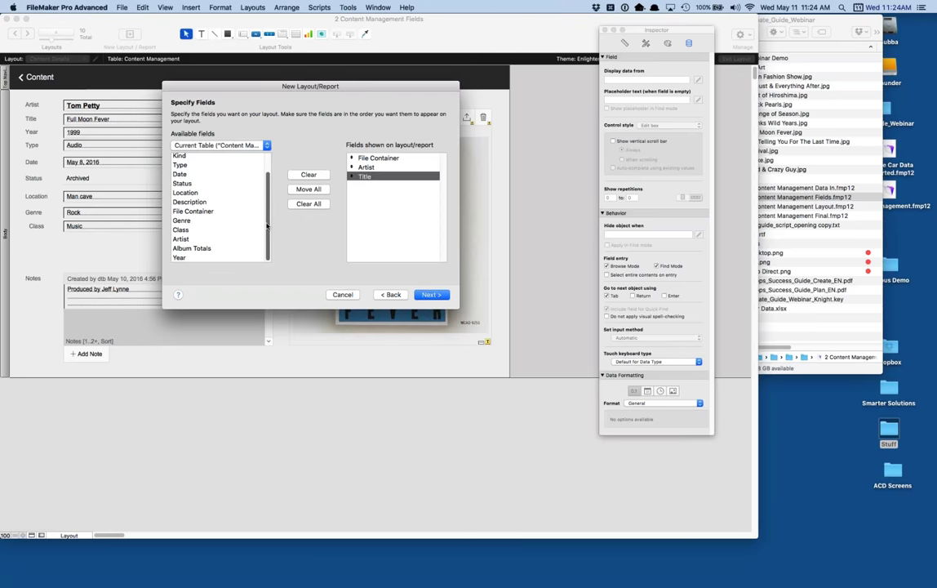
pyautogui.click(187, 258)
pyautogui.doubleClick(187, 258)
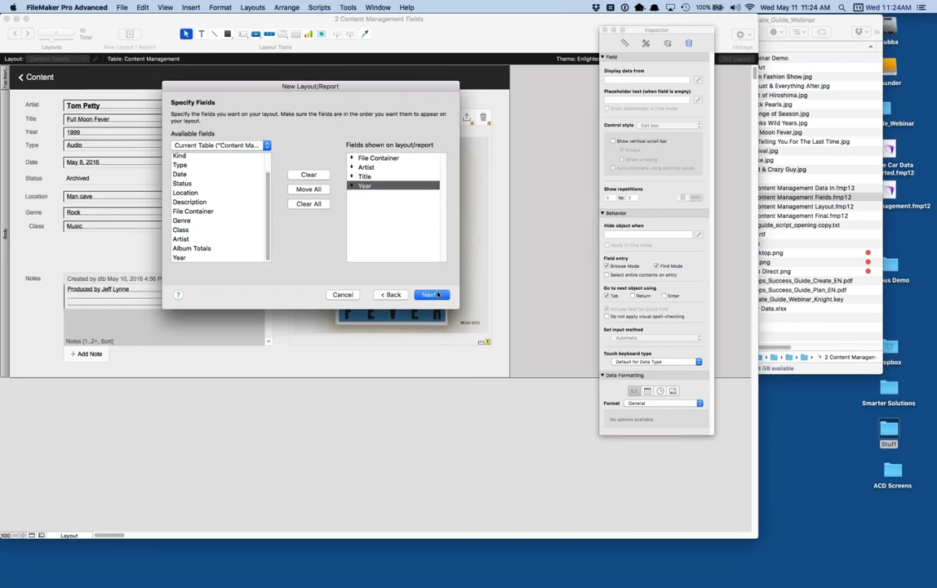
pyautogui.click(435, 294)
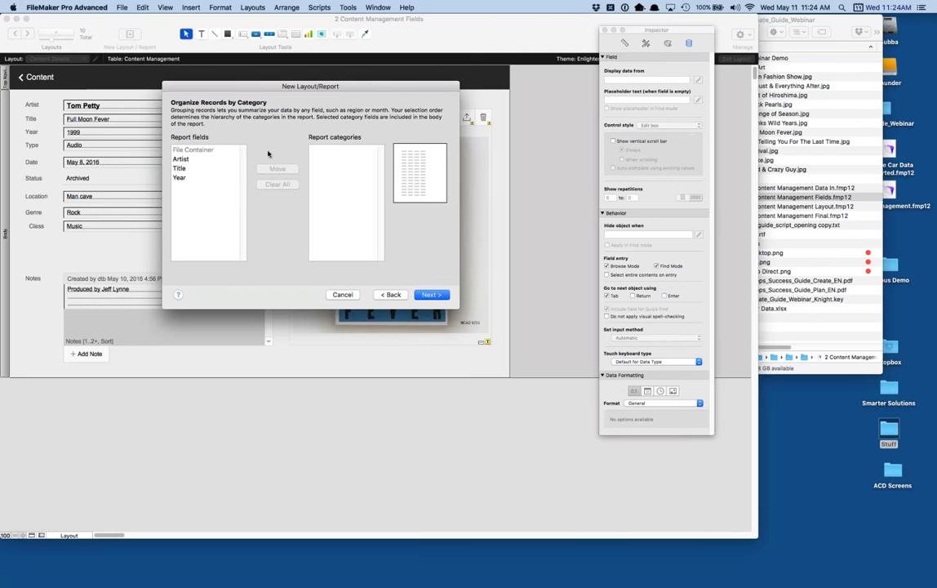
# Step: Go back to the report's field selection from the sort settings and add Genre as a fifth field
pyautogui.click(432, 294)
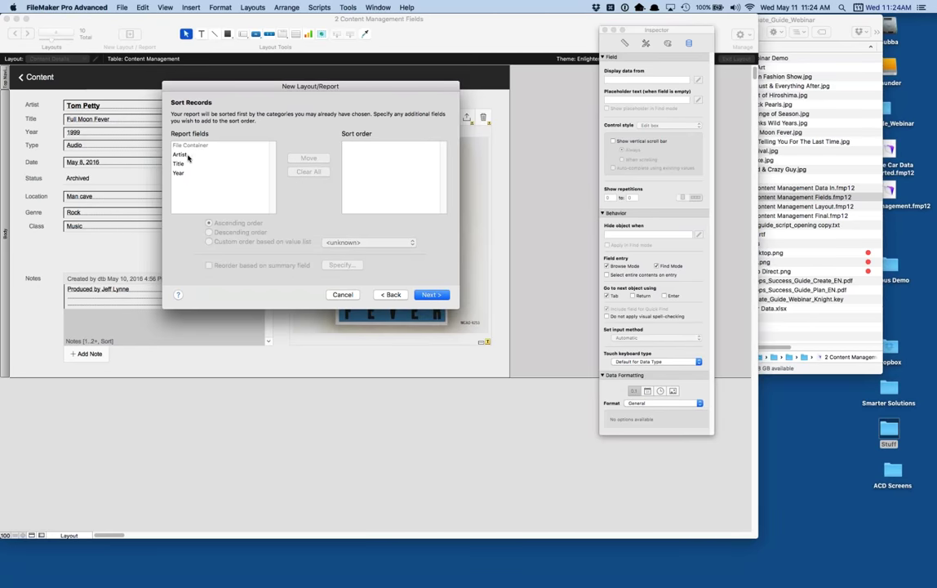
pyautogui.click(391, 295)
pyautogui.click(391, 294)
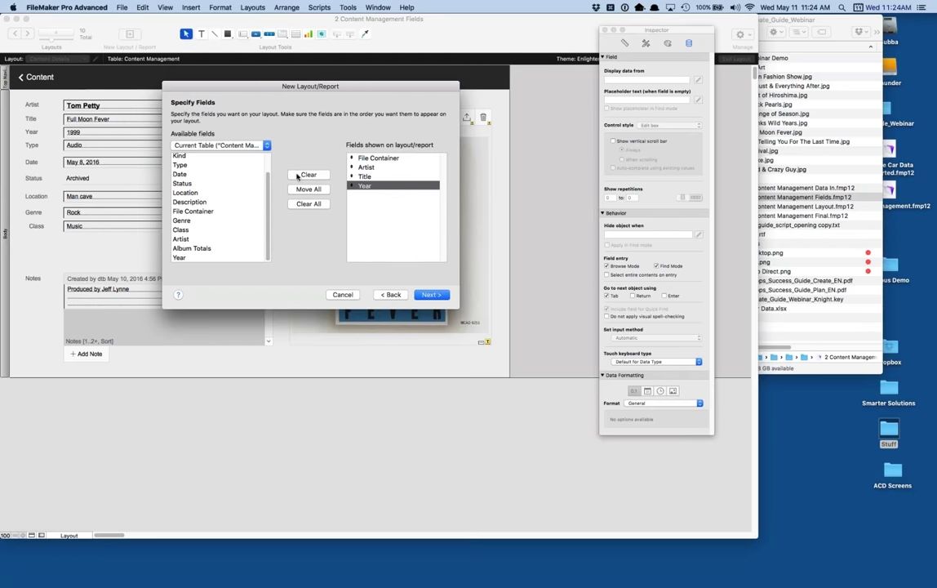
pyautogui.doubleClick(181, 221)
pyautogui.click(428, 295)
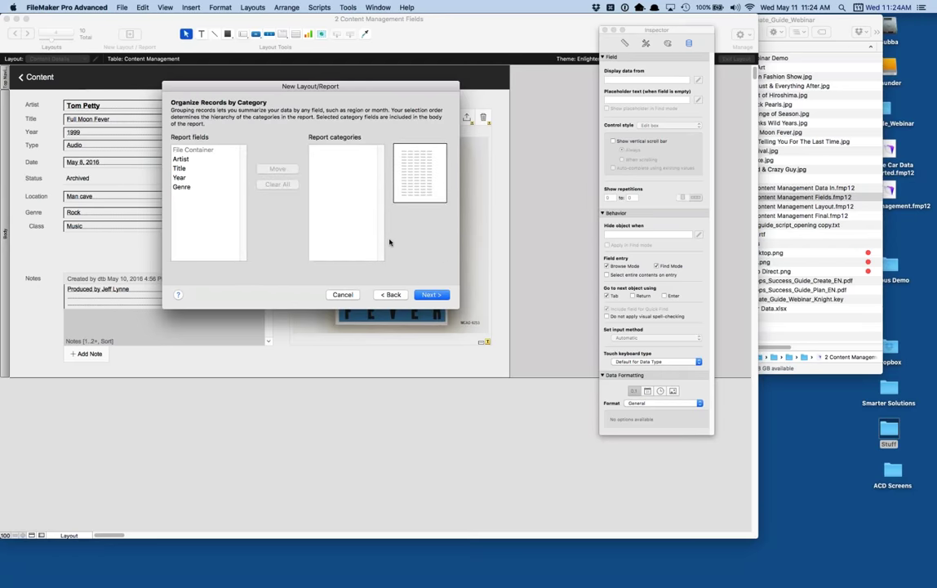
# Step: Organize the report records by the Genre category, with Artist as an additional sort field
pyautogui.click(181, 186)
pyautogui.click(276, 168)
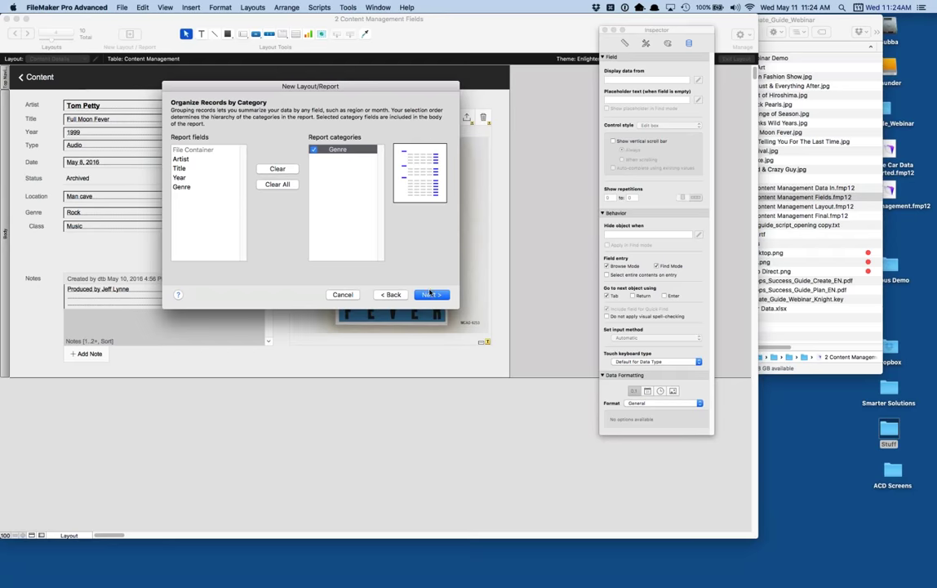
pyautogui.click(432, 295)
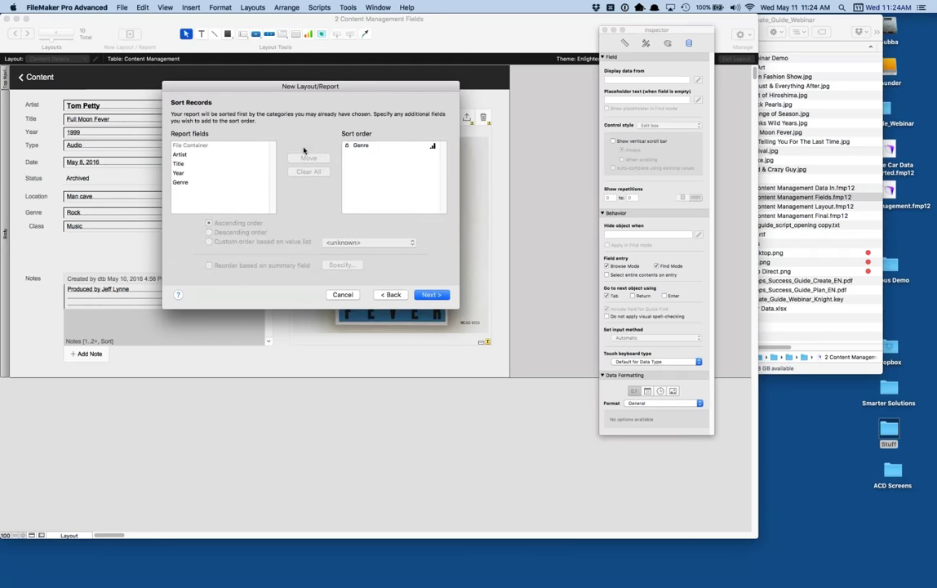
pyautogui.doubleClick(181, 154)
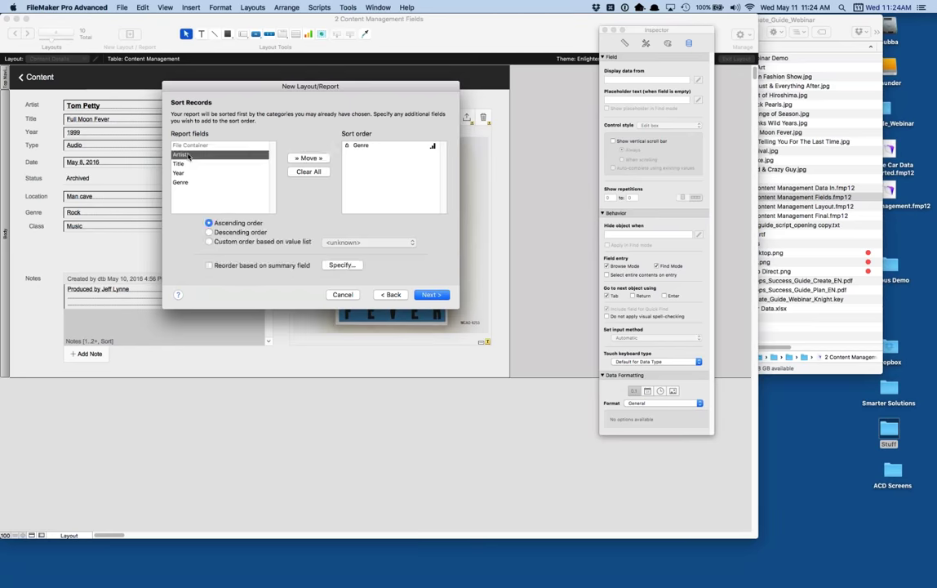
pyautogui.click(431, 295)
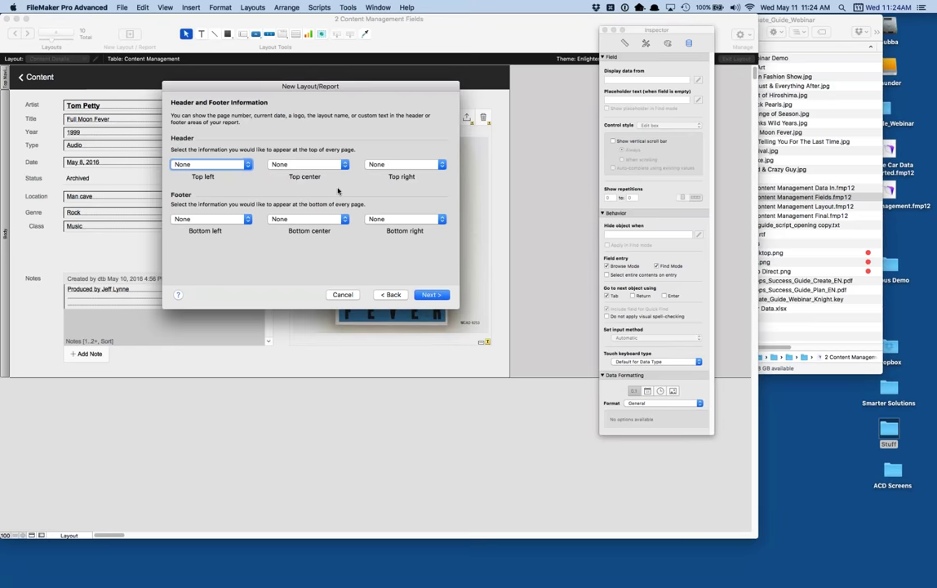
# Step: Leave all header and footer information at None and finish the report without creating a script
pyautogui.click(217, 165)
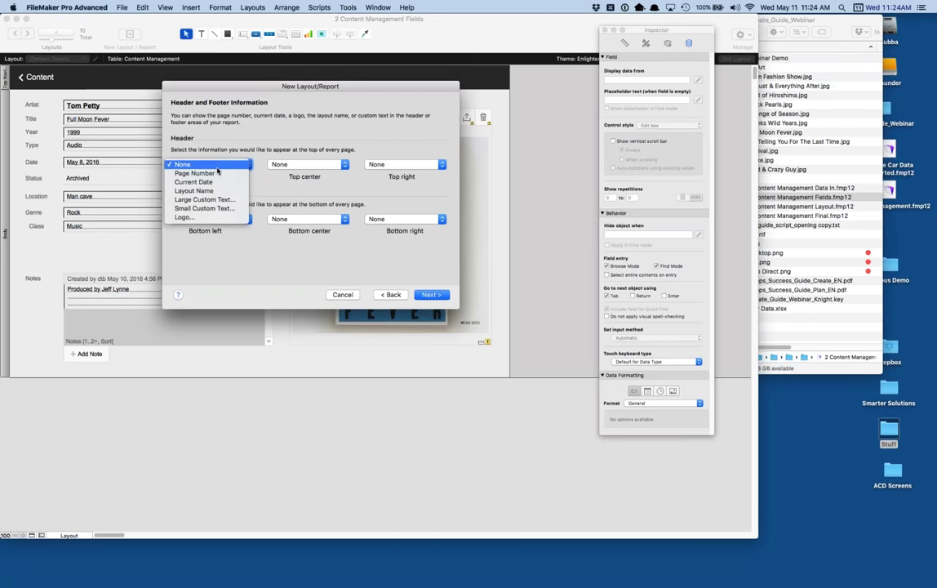
pyautogui.click(242, 125)
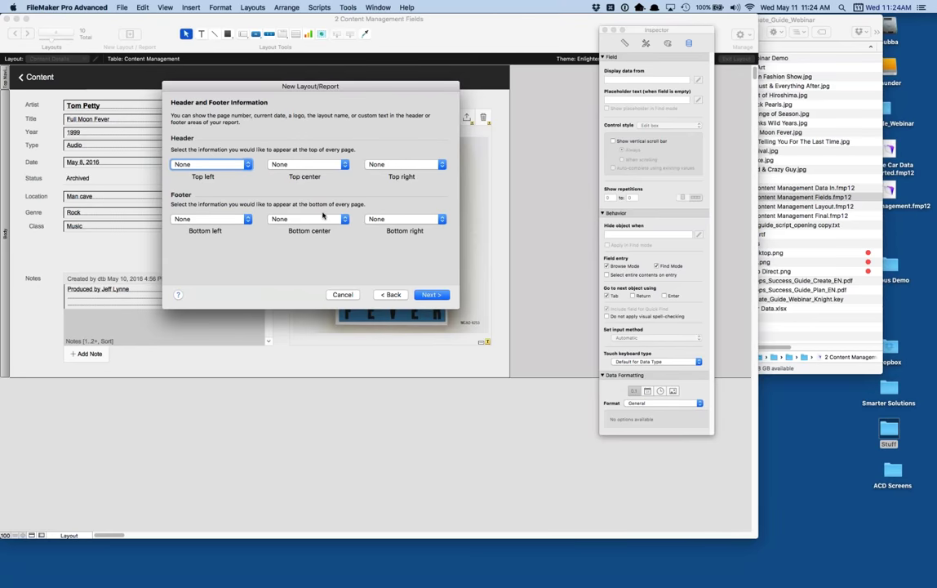
pyautogui.click(432, 295)
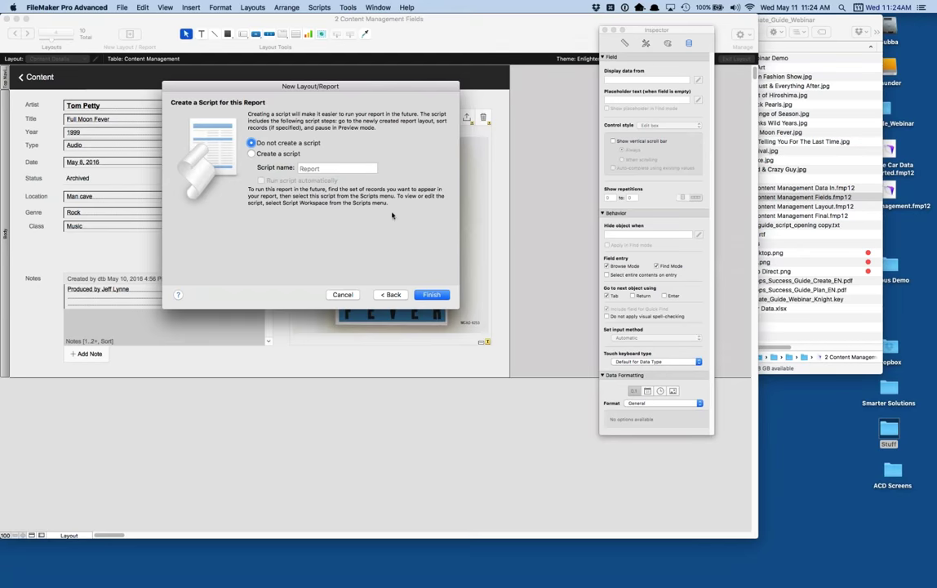
pyautogui.click(430, 295)
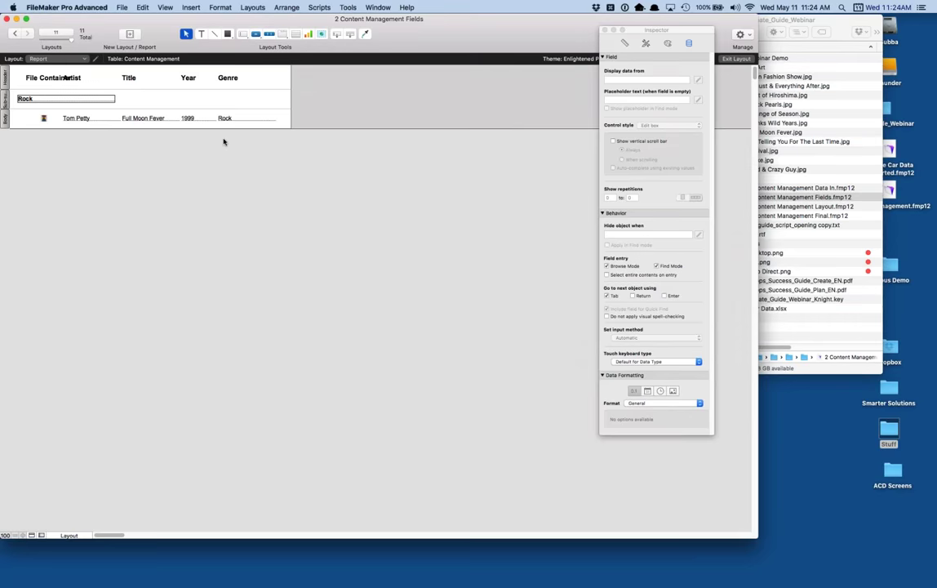
# Step: Preview the new report, return to Layout mode and delete the File Container heading from the header
pyautogui.click(165, 7)
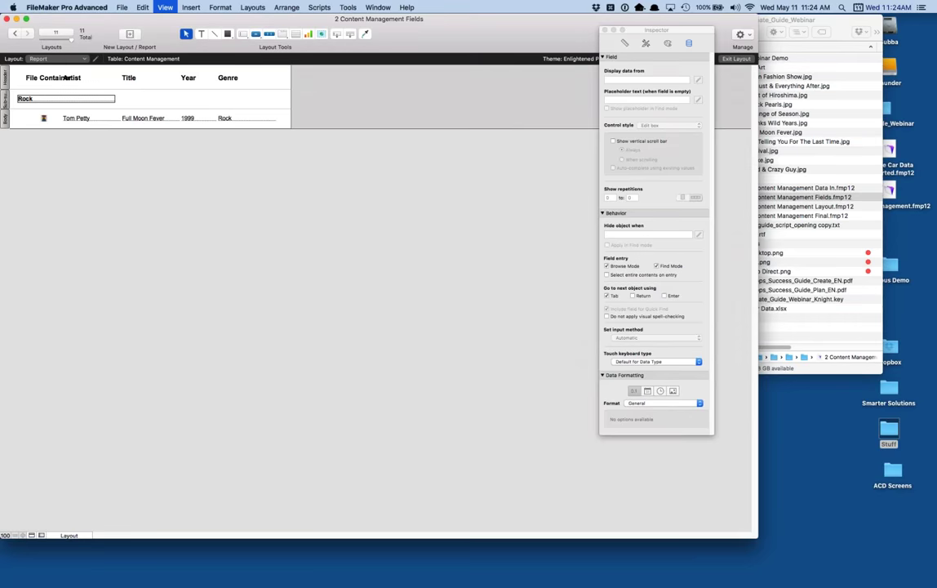
pyautogui.press('super+u')
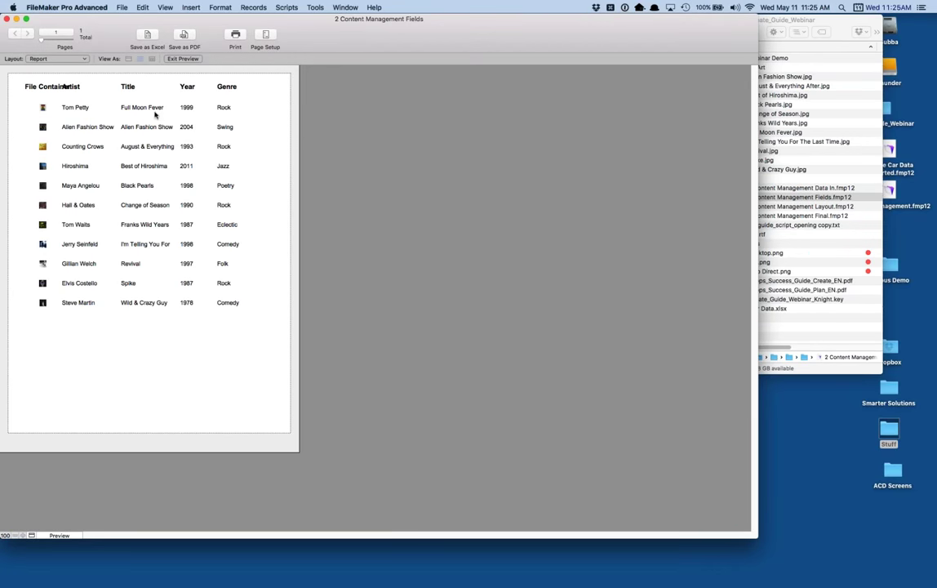
pyautogui.press('super+l')
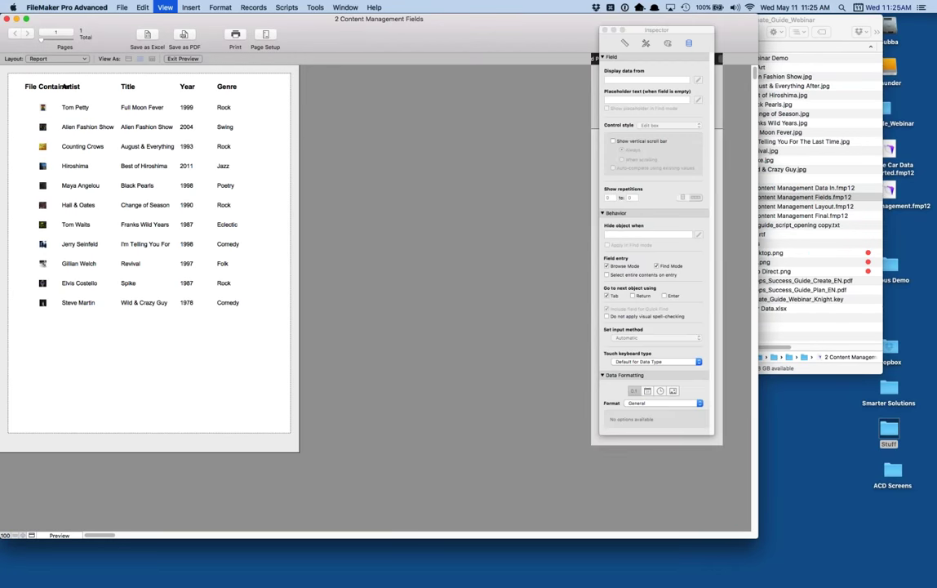
pyautogui.click(40, 79)
pyautogui.press('Delete')
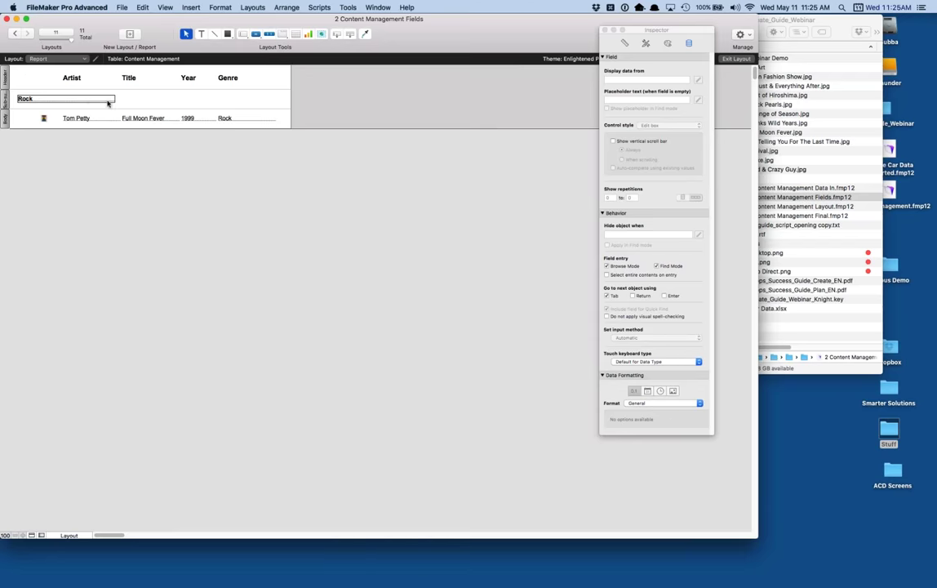
# Step: Turn off sample data so field names are shown, and enlarge the File Container field in the body to fit a cover image
pyautogui.click(164, 7)
pyautogui.moveTo(254, 138)
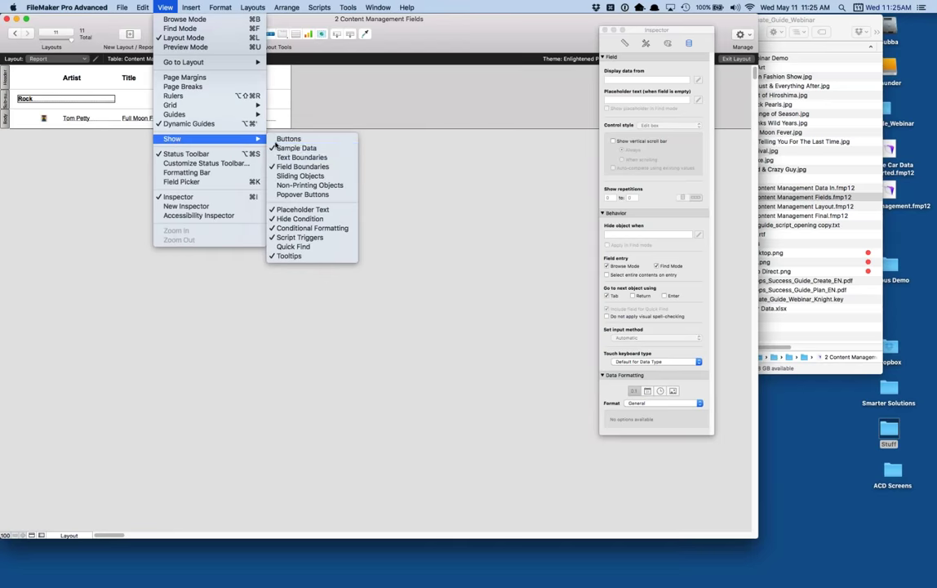
pyautogui.click(281, 147)
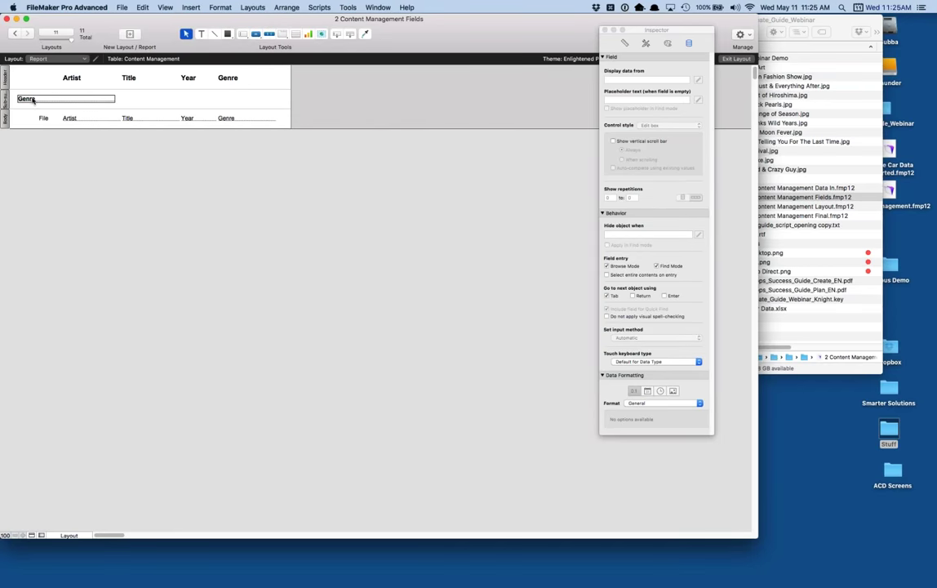
pyautogui.click(43, 119)
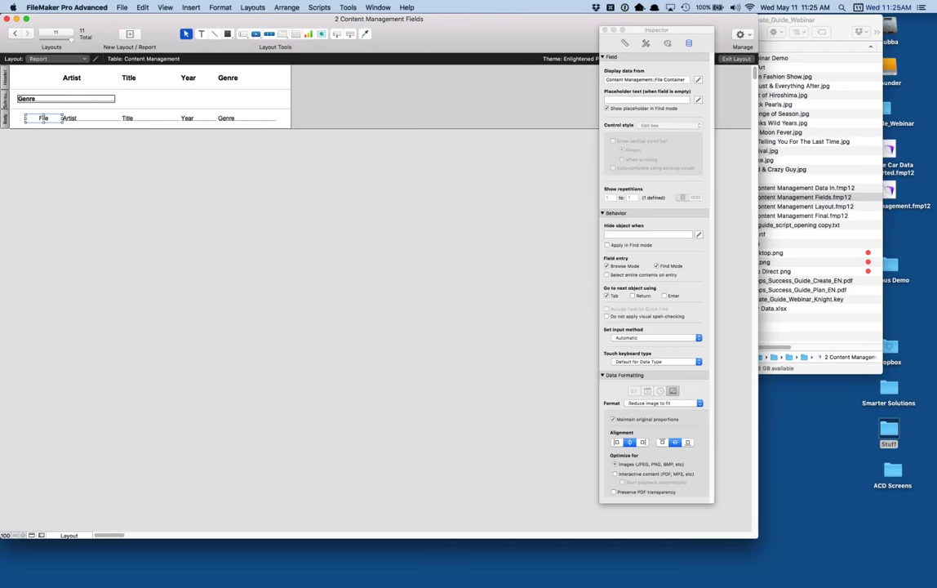
pyautogui.moveTo(33, 128); pyautogui.dragTo(54, 152)
# Step: Stack the Title and Year fields beneath Artist in the body and delete the Genre field from the body
pyautogui.moveTo(135, 122); pyautogui.dragTo(75, 129)
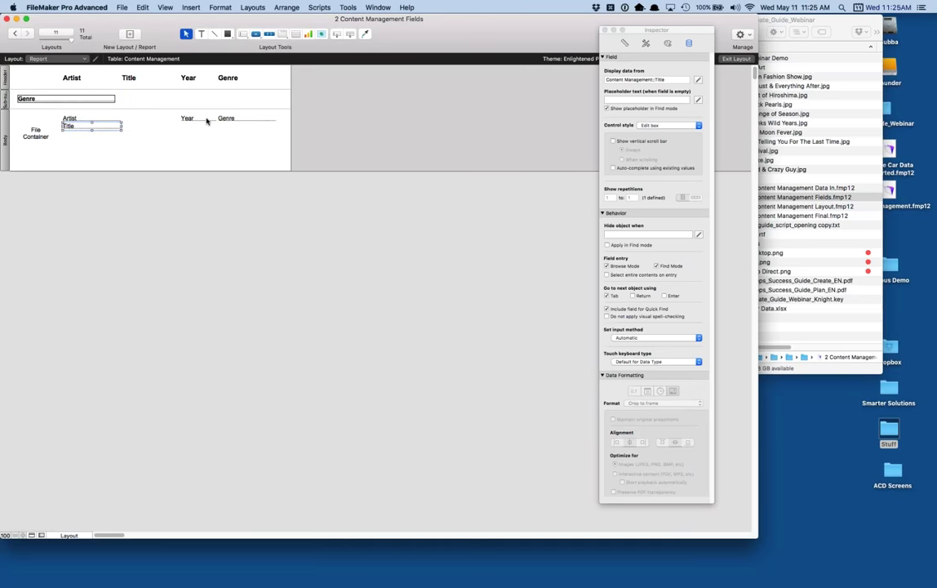
pyautogui.moveTo(192, 122); pyautogui.dragTo(77, 138)
pyautogui.click(229, 119)
pyautogui.press('BackSpace')
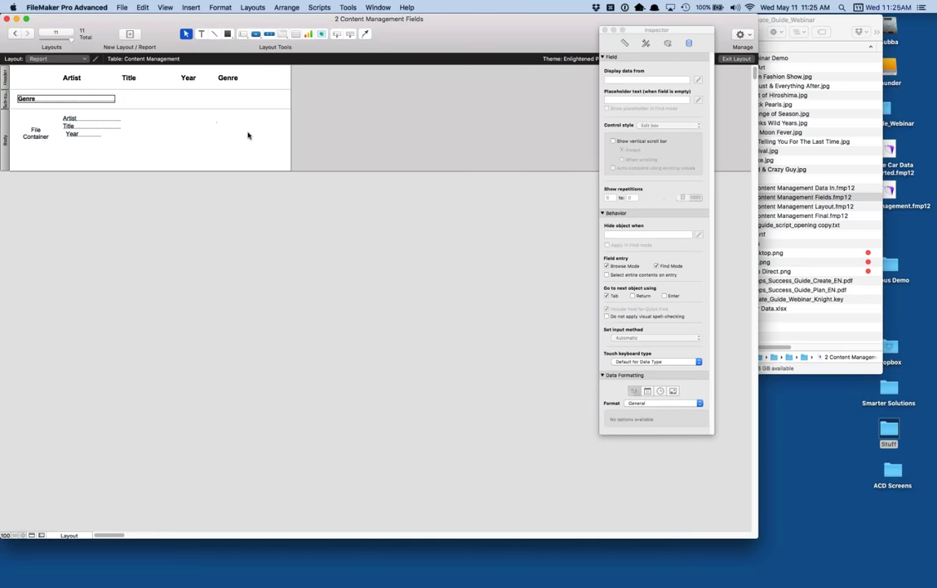
# Step: Widen the Artist and Title fields in the body and check the report in Preview mode before returning to the layout
pyautogui.moveTo(54, 101); pyautogui.dragTo(172, 121)
pyautogui.press('super+u')
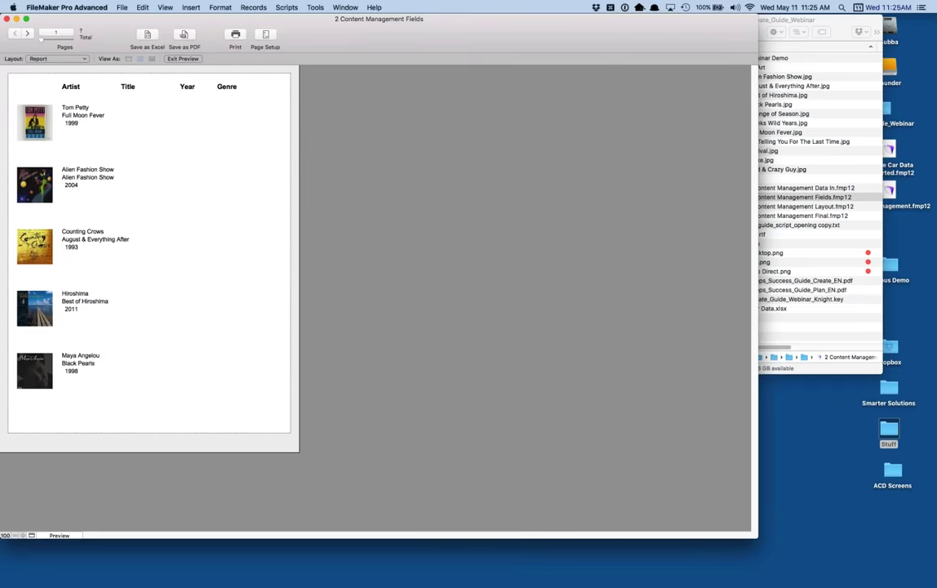
pyautogui.press('super+l')
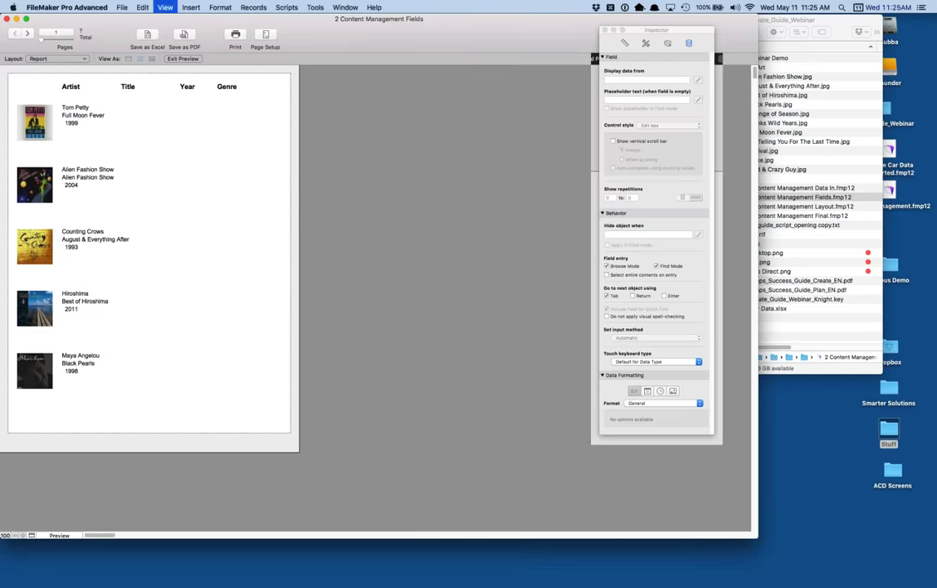
# Step: Delete the Artist, Title, Year and Genre headings from the header and preview the report
pyautogui.click(73, 78)
pyautogui.keyDown('shift'); pyautogui.click(129, 78); pyautogui.keyUp('shift')
pyautogui.keyDown('shift'); pyautogui.click(188, 78); pyautogui.keyUp('shift')
pyautogui.keyDown('shift'); pyautogui.click(228, 78); pyautogui.keyUp('shift')
pyautogui.press('Delete')
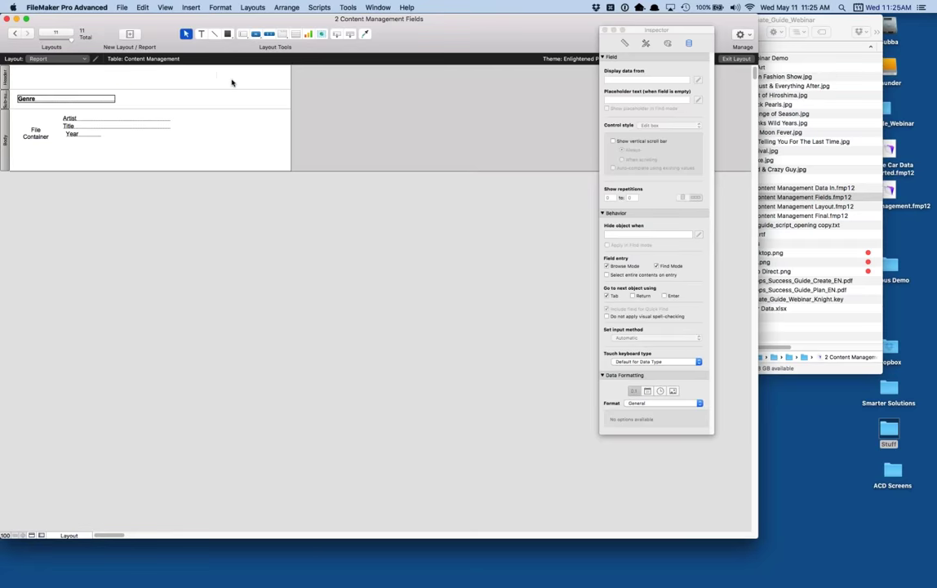
pyautogui.press('super+u')
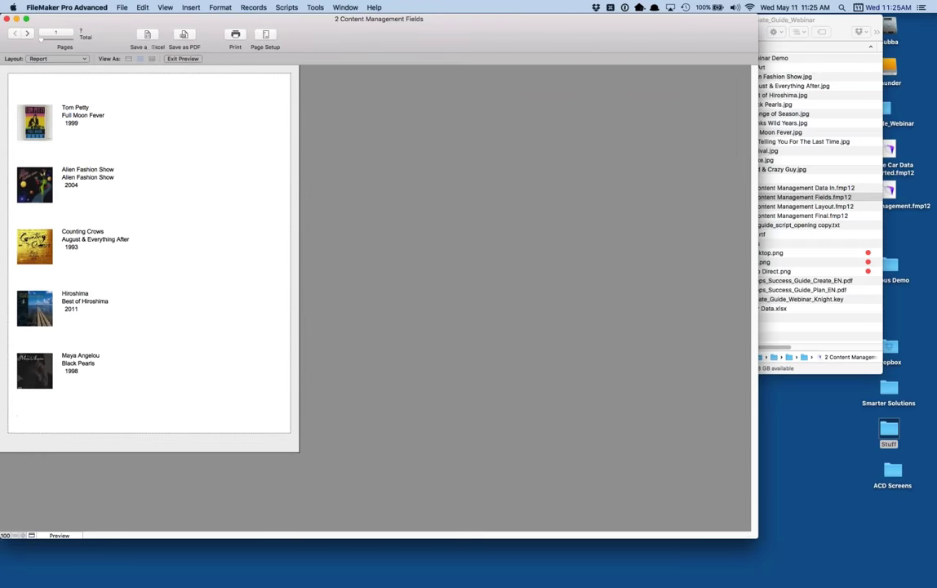
# Step: Sort the report's records by Genre and Artist, keeping them in sorted order, and page through the grouped preview
pyautogui.hotkey('ctrl', 'Down')
pyautogui.hotkey('ctrl', 'Down')
pyautogui.hotkey('ctrl', 'Up')
pyautogui.hotkey('ctrl', 'Up')
pyautogui.press('super+s')
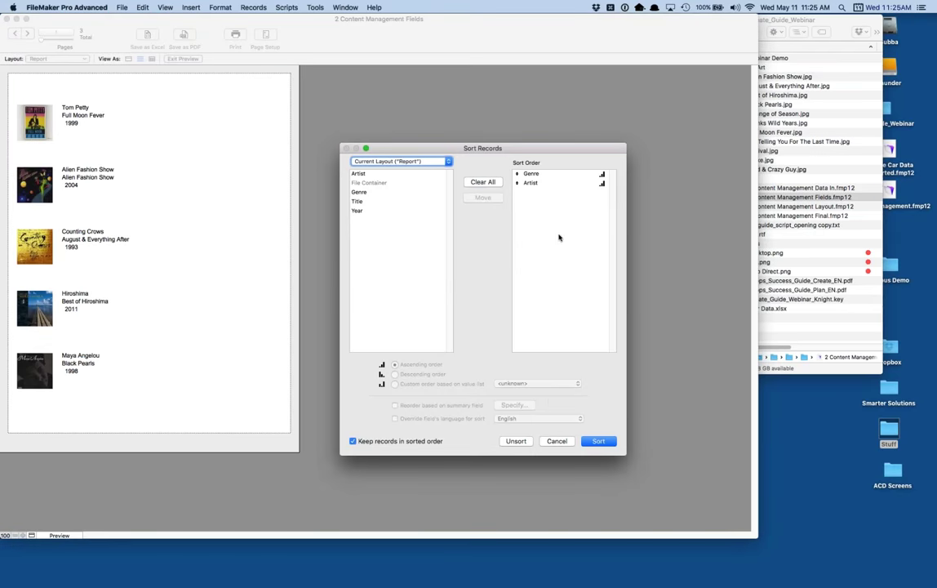
pyautogui.click(599, 441)
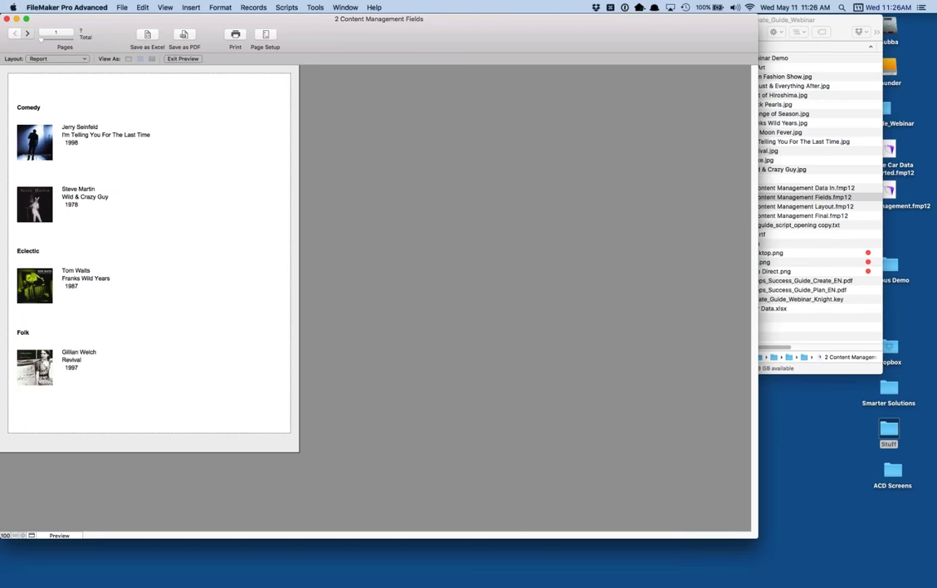
pyautogui.click(28, 34)
pyautogui.click(28, 34)
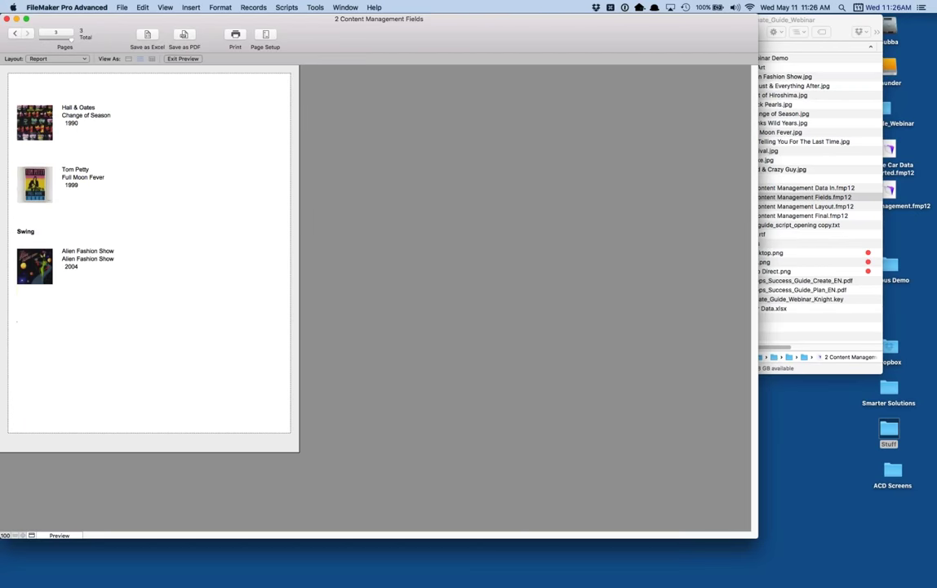
pyautogui.click(14, 33)
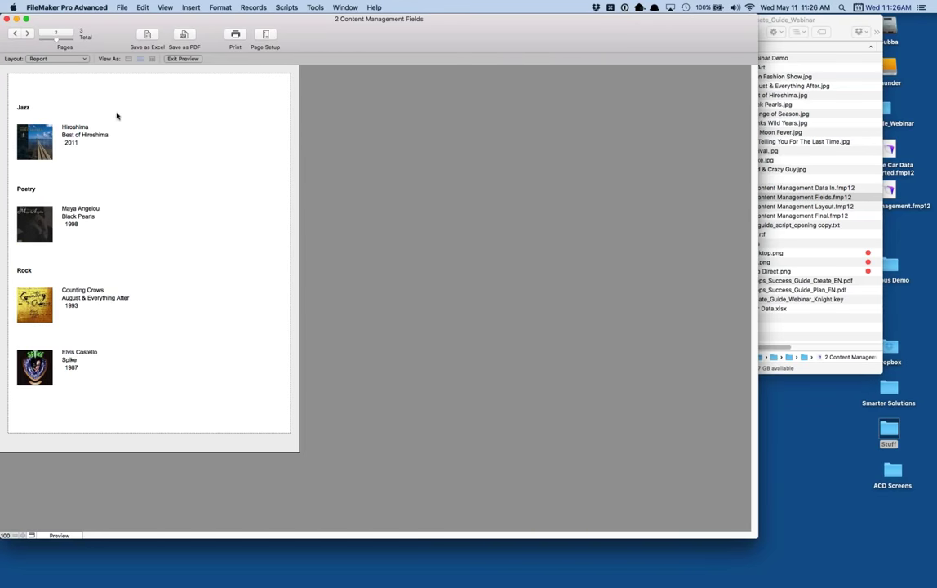
# Step: Go to the desktop Content Details layout and switch to Keynote
pyautogui.click(57, 58)
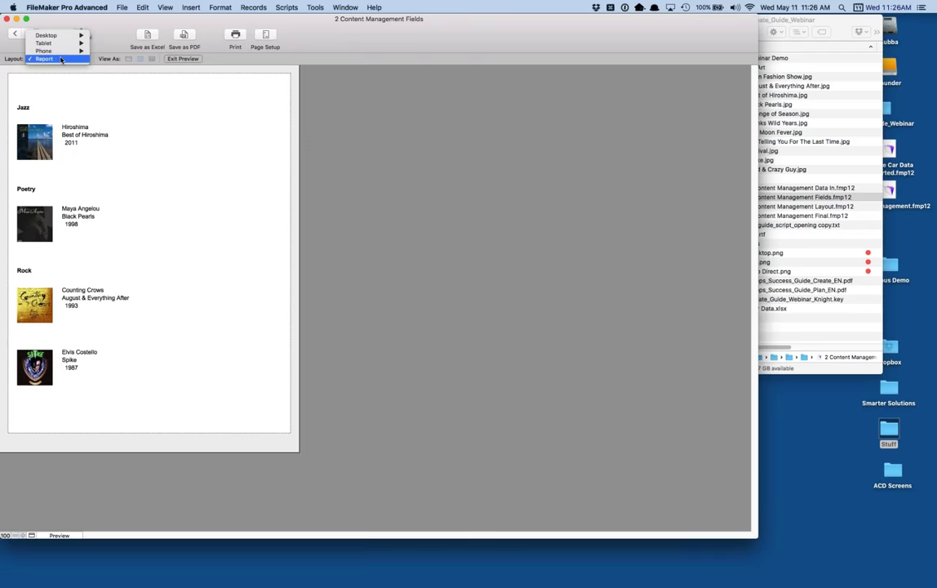
pyautogui.moveTo(61, 36)
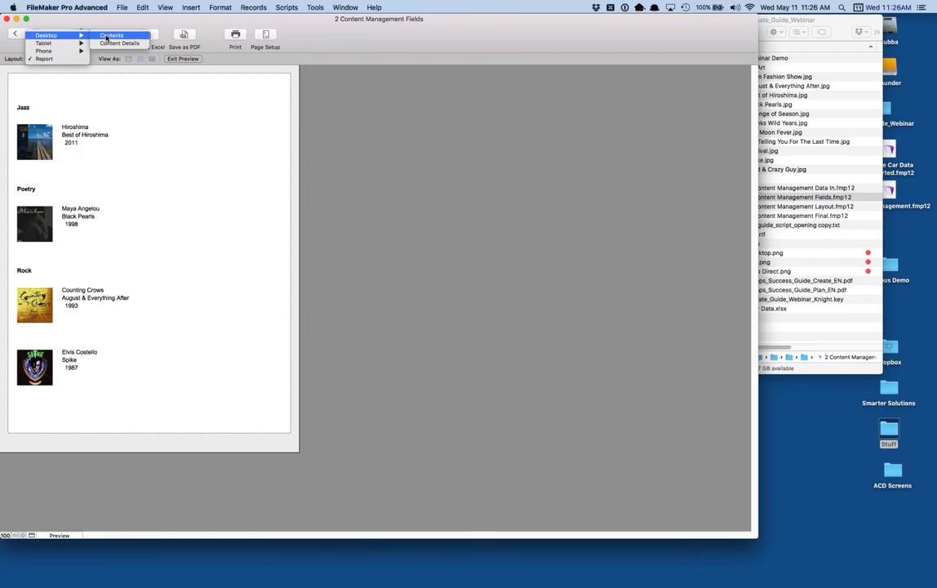
pyautogui.click(96, 43)
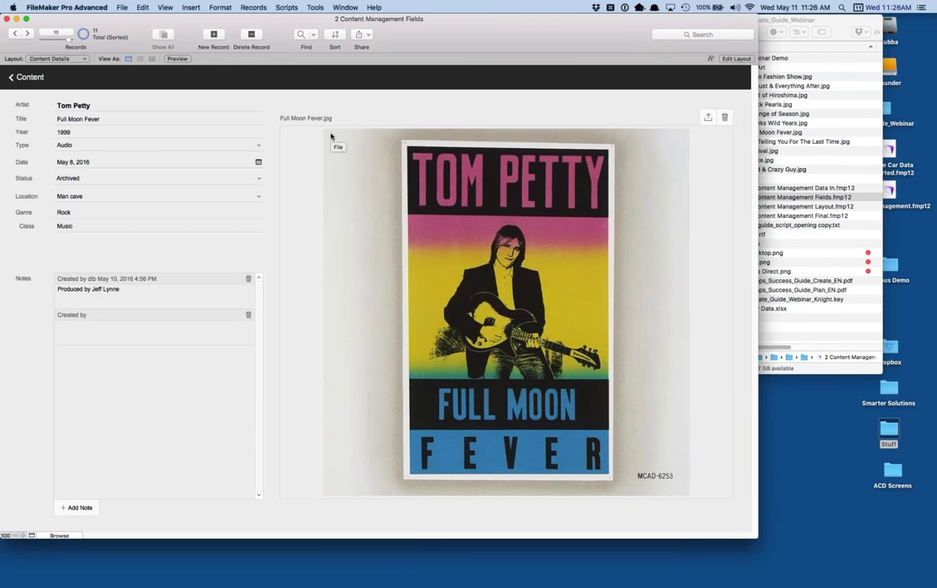
pyautogui.press('super+Tab')
pyautogui.press('super+Tab')
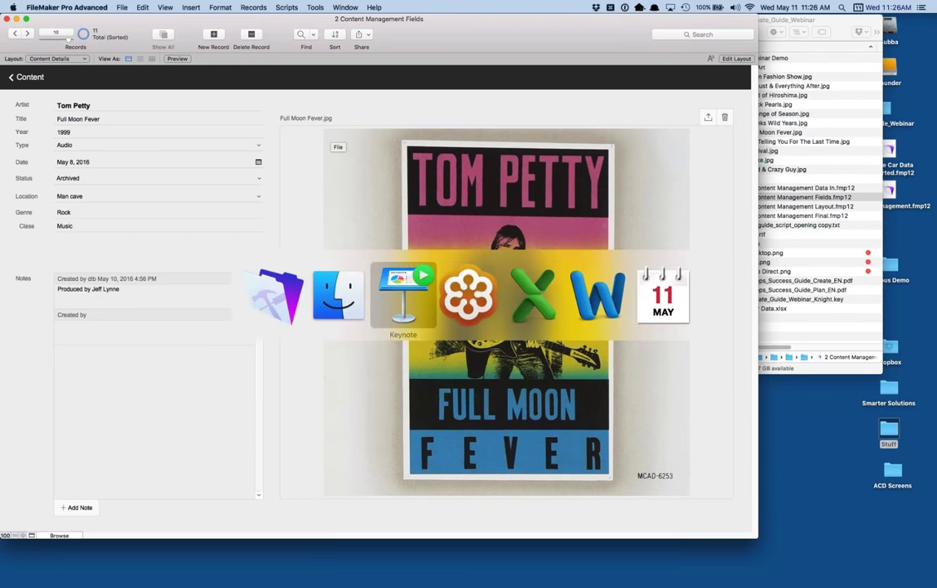